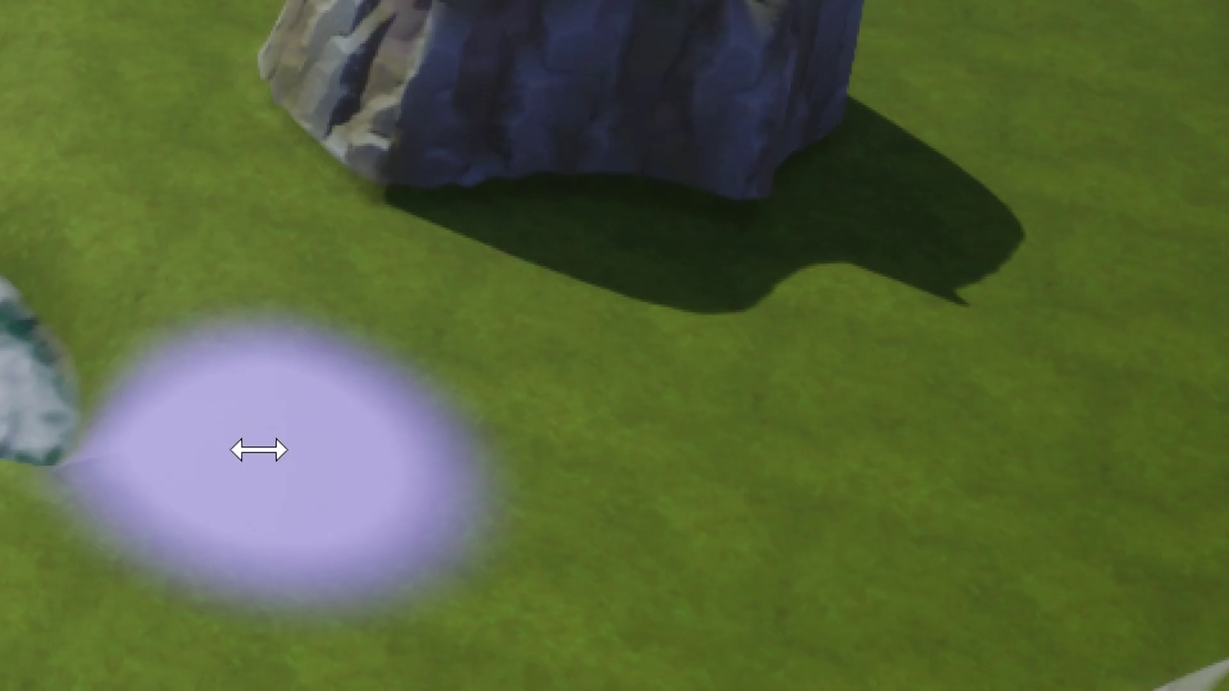
mouse_move(258, 447)
mouse_down()
mouse_move(378, 491)
mouse_move(992, 446)
mouse_up()
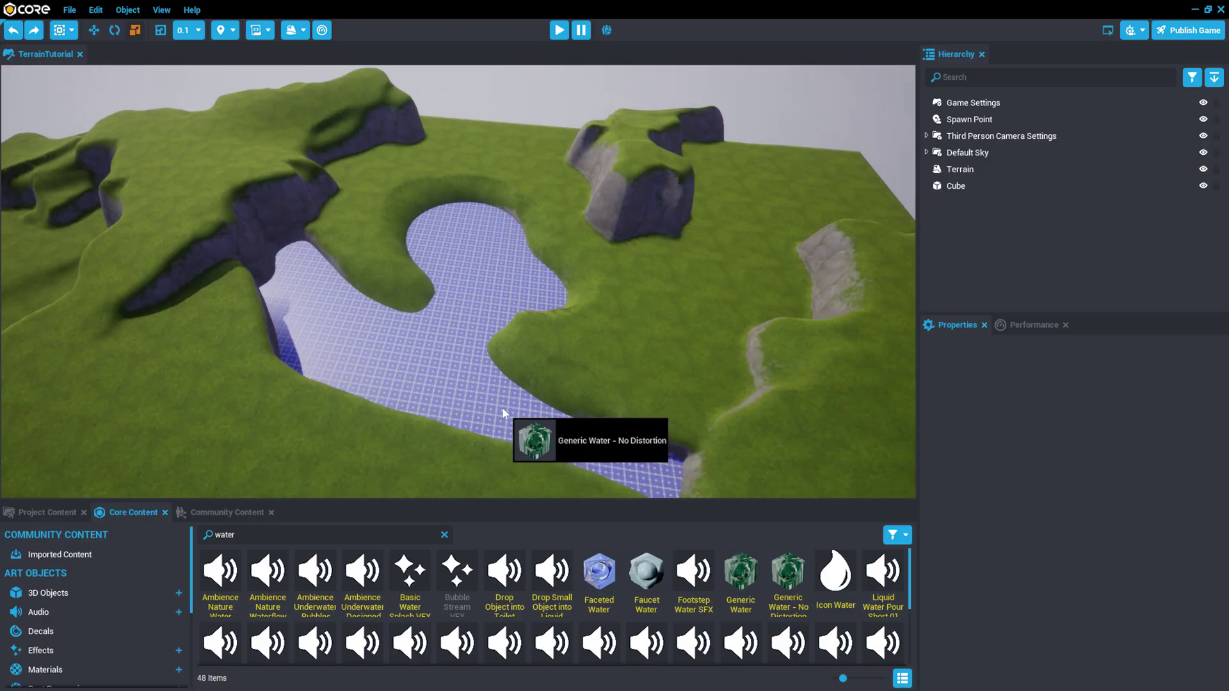
drag(502, 408, 502, 407)
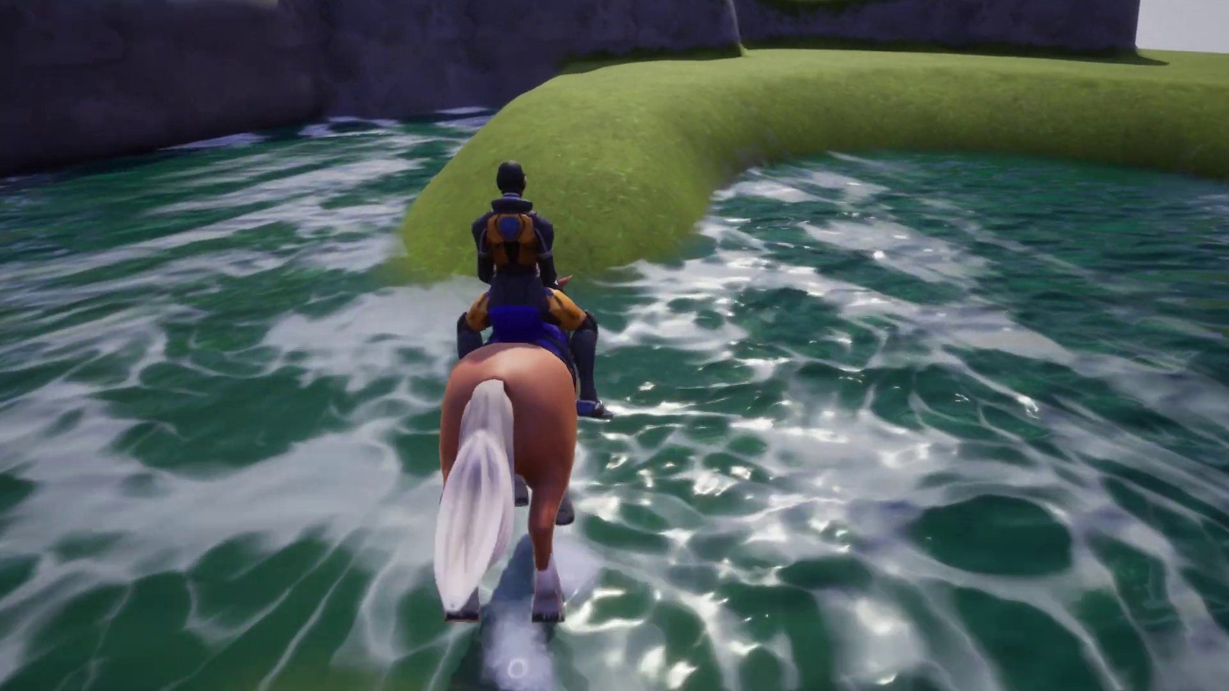
key(w)
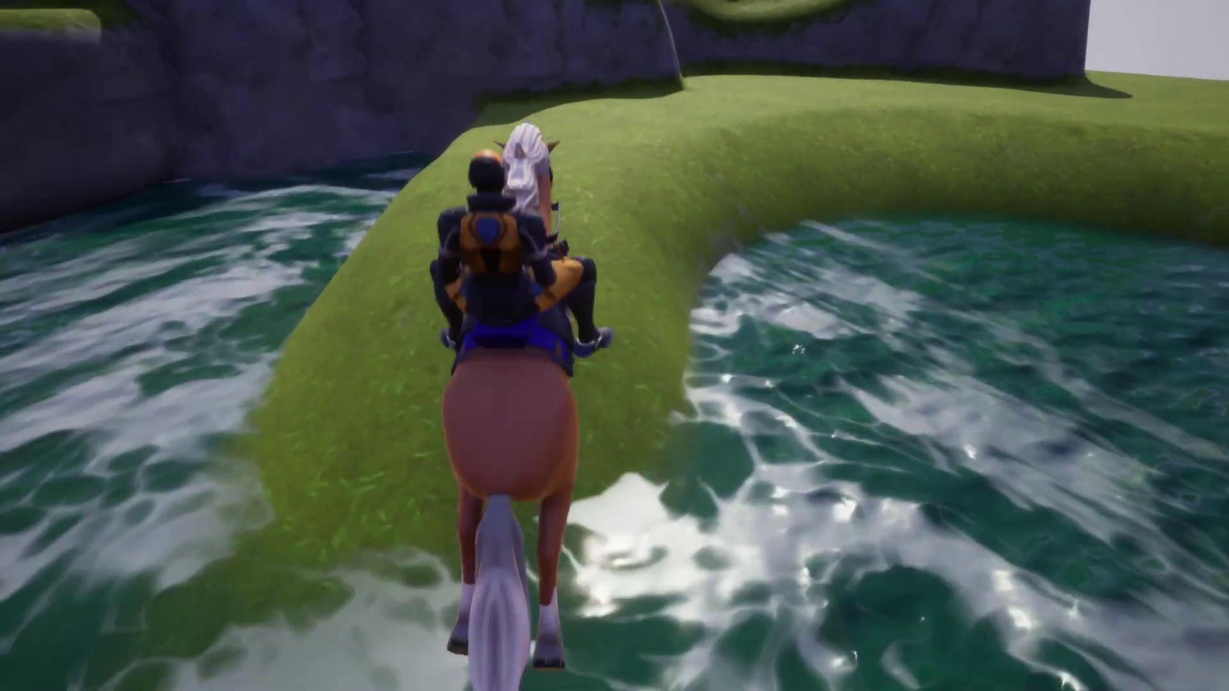
key(w)
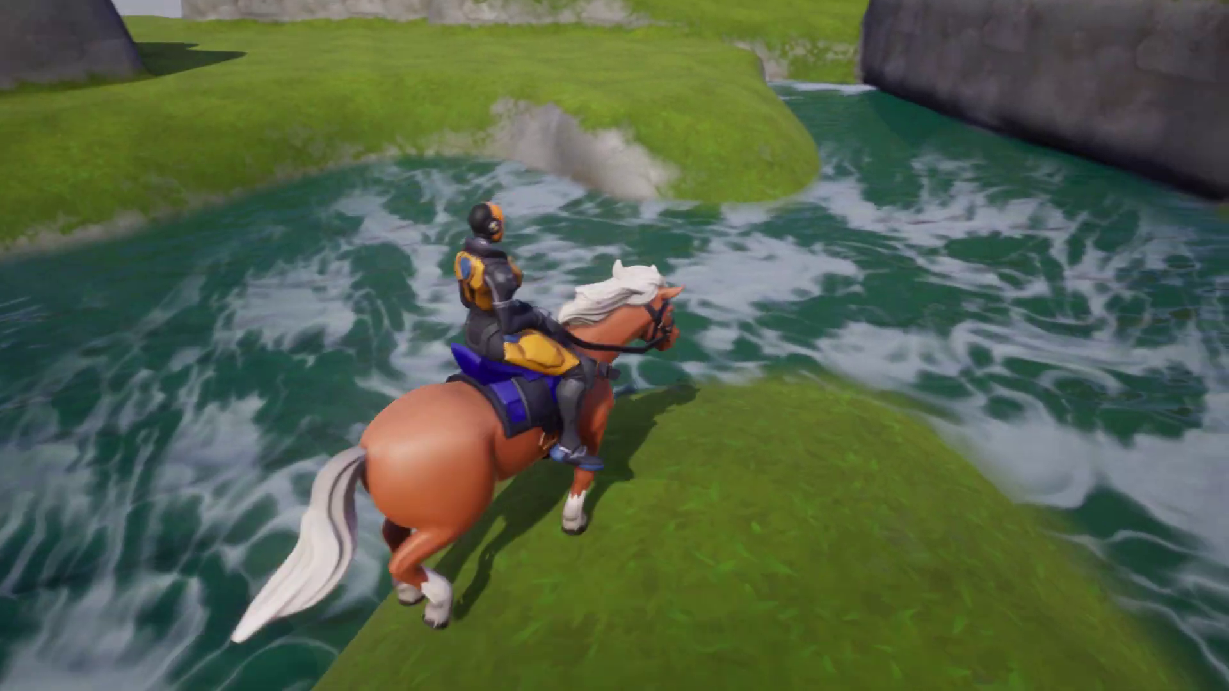
key(g)
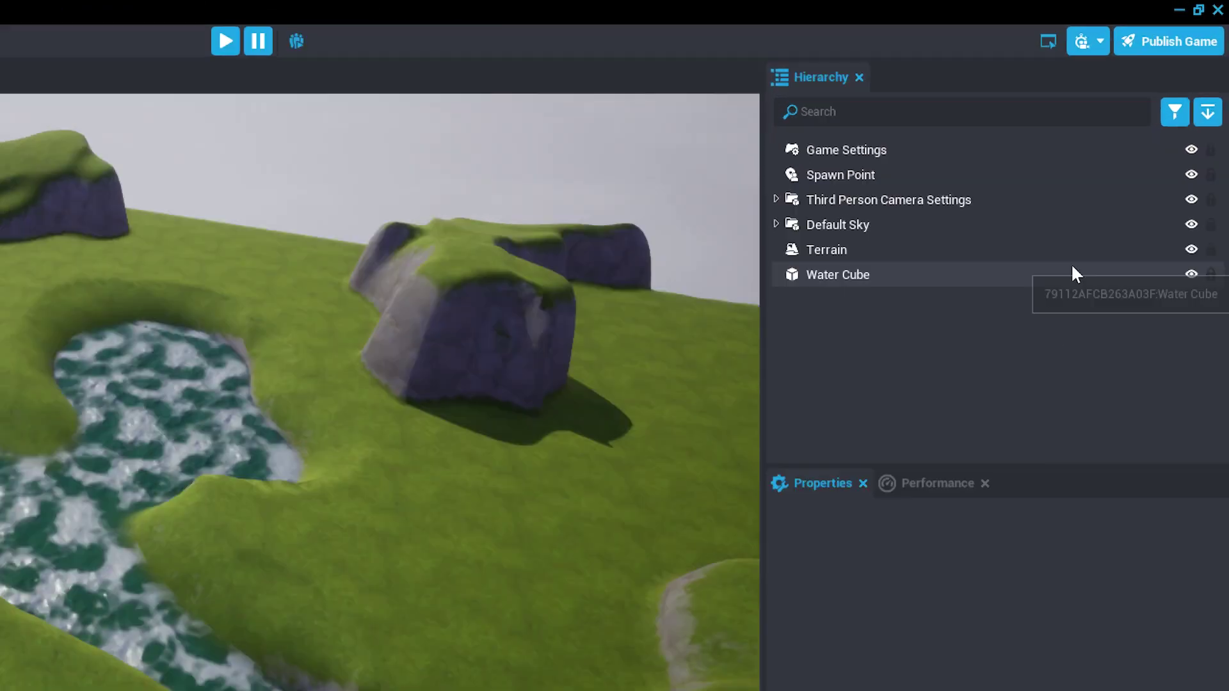
Create a new paintable material for the Terrain object.
click(1123, 170)
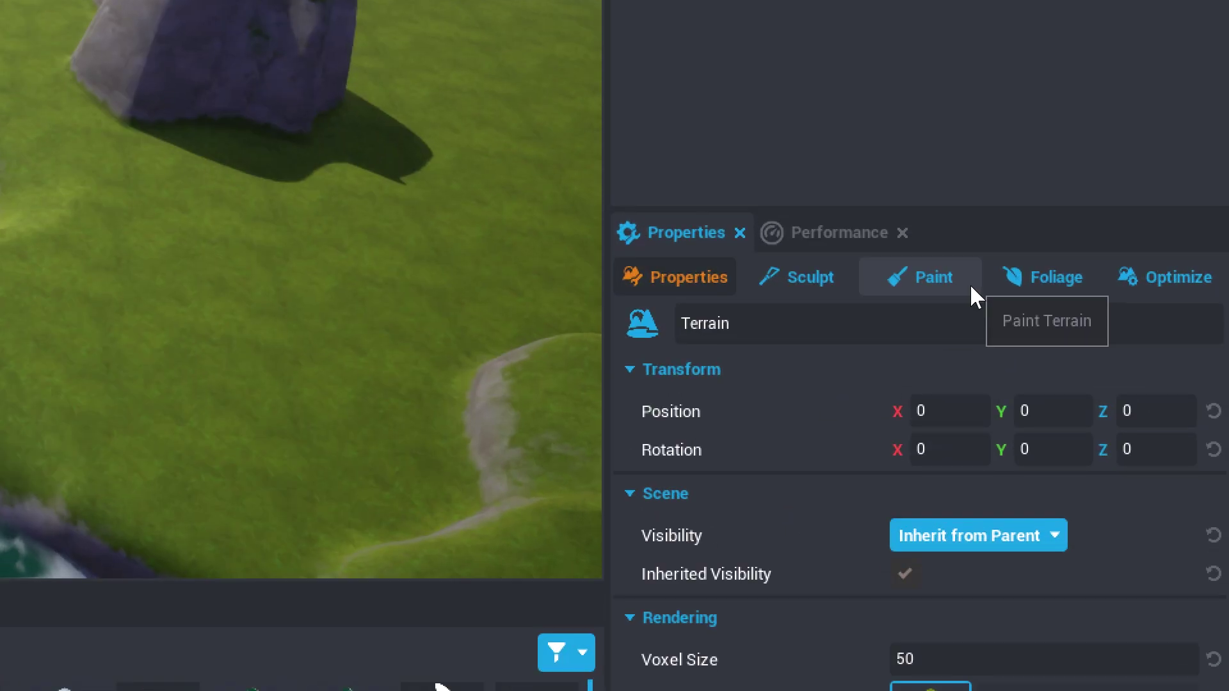
click(1099, 350)
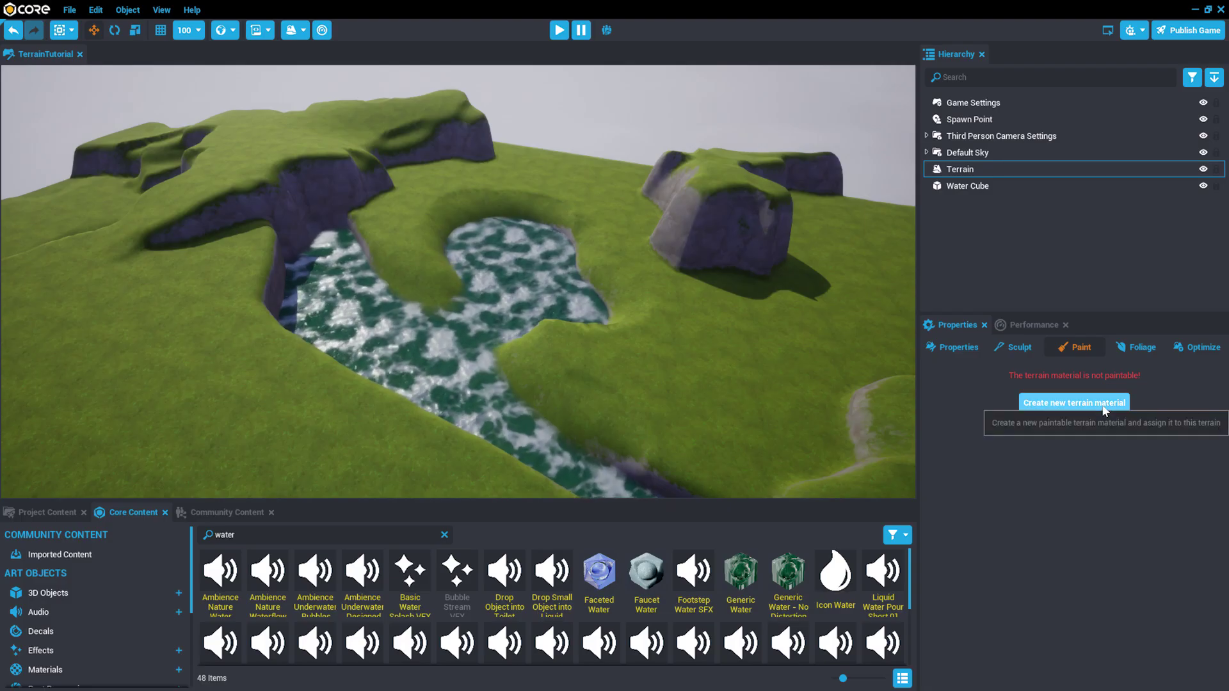
click(1101, 405)
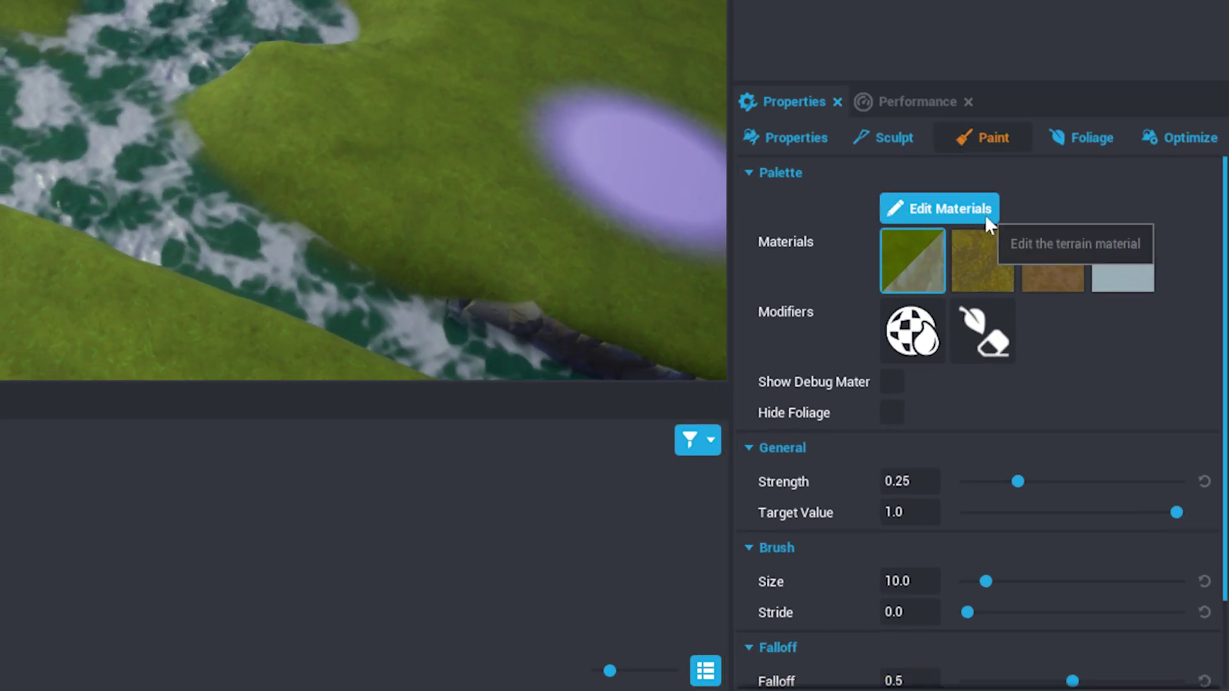
Assign the first Bricks Cobblestone Floor material as the base of Material2 in the terrain material.
click(985, 214)
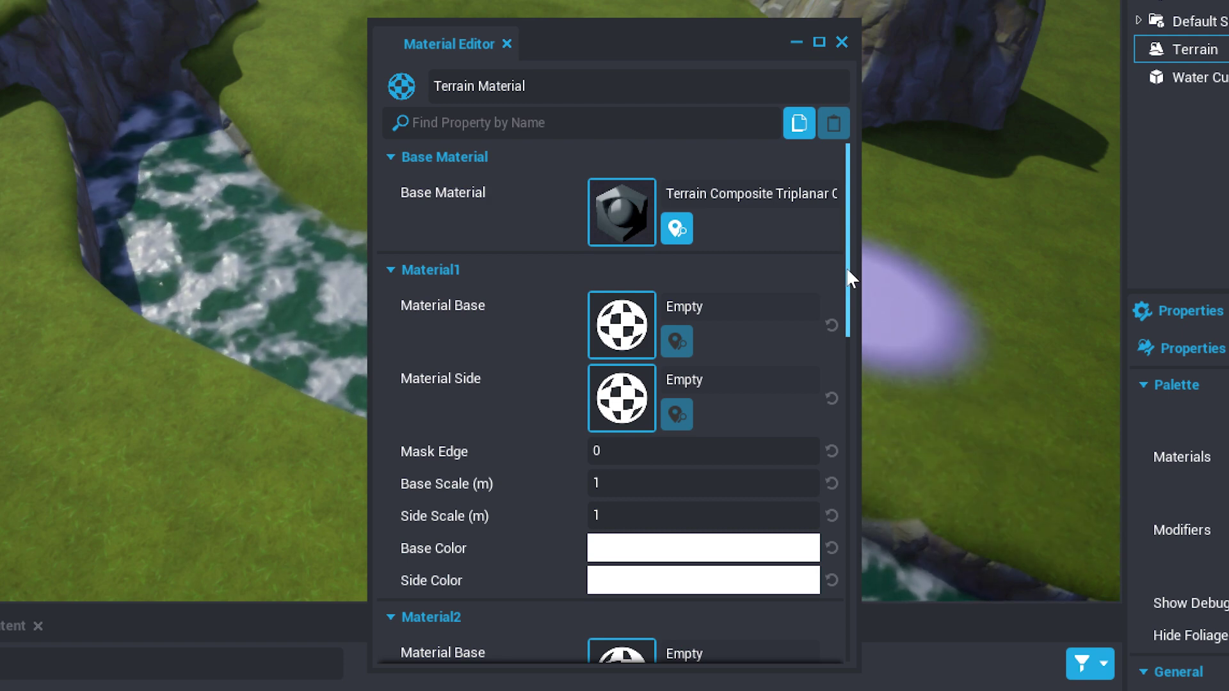
drag(847, 269, 848, 398)
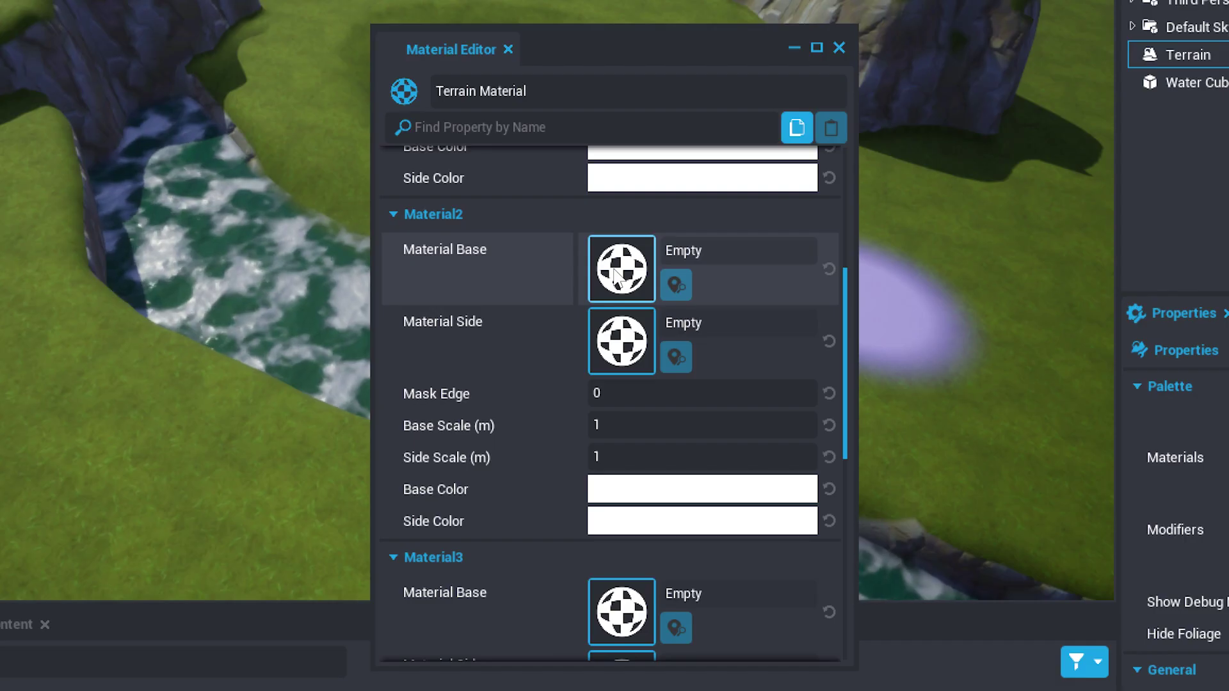
click(626, 282)
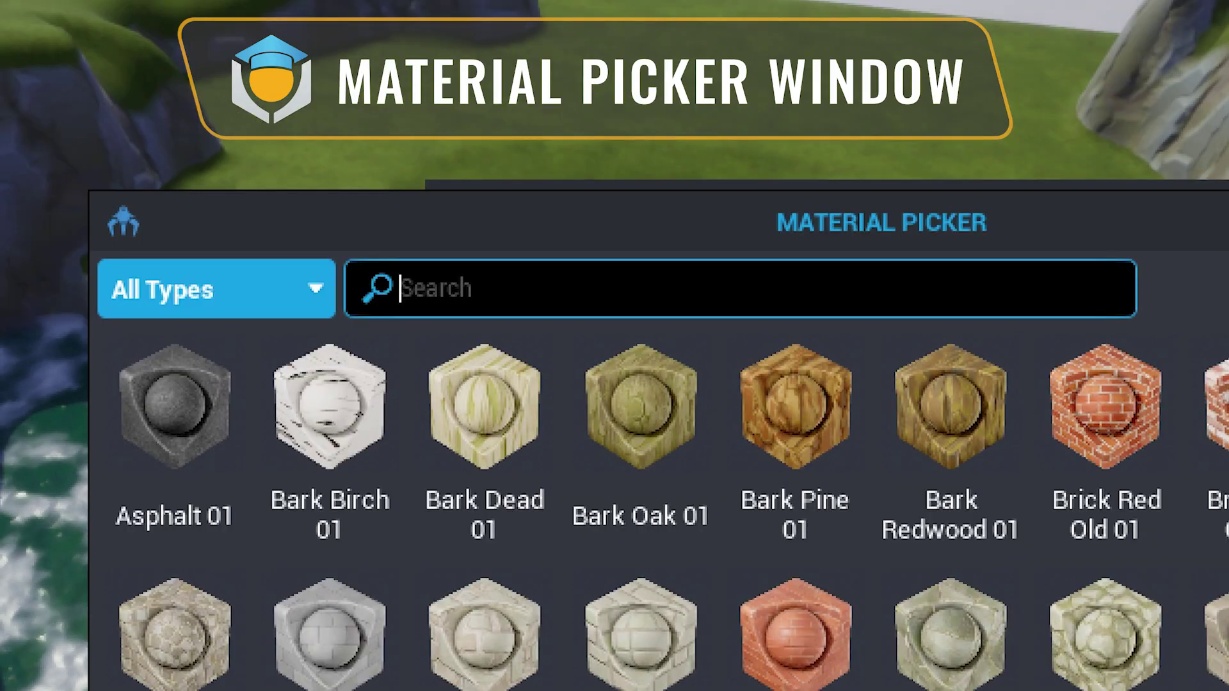
text(bricks cob)
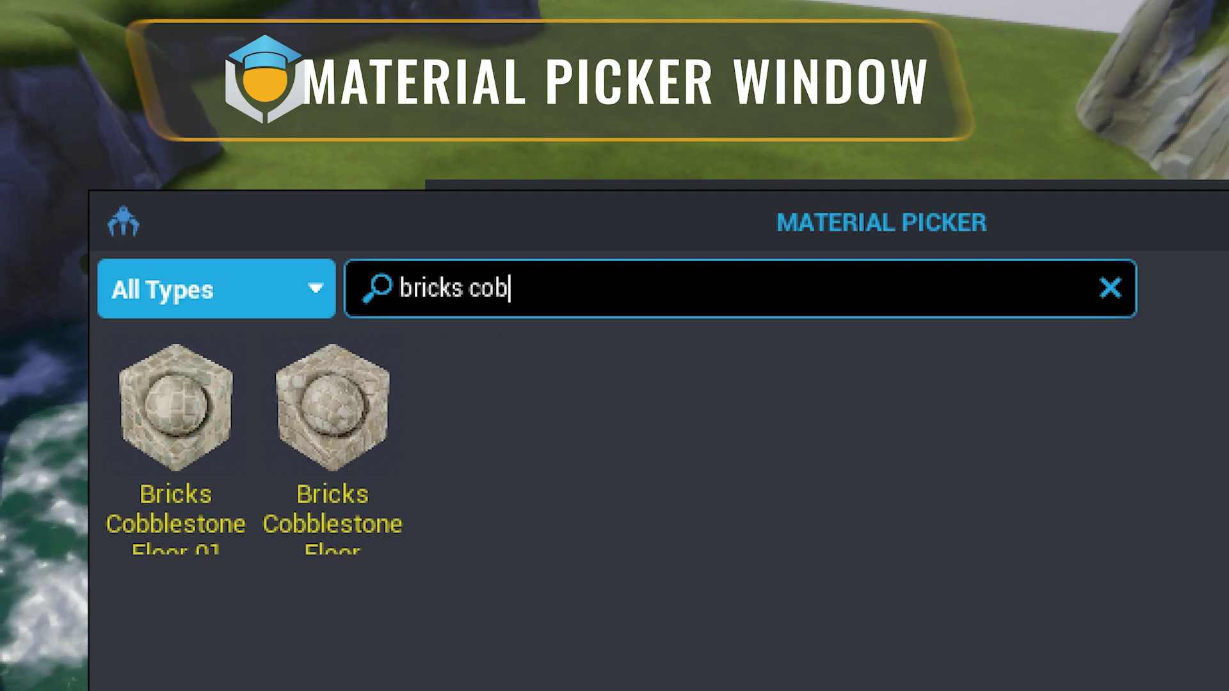
text(ble)
click(192, 520)
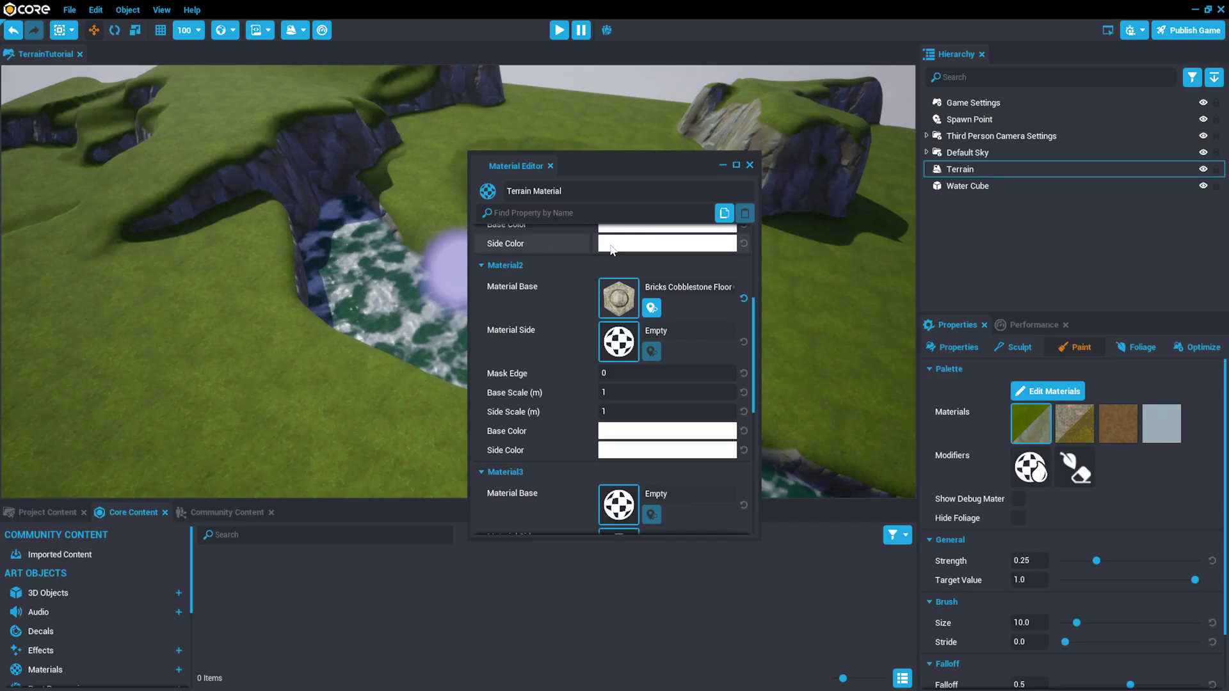
click(753, 164)
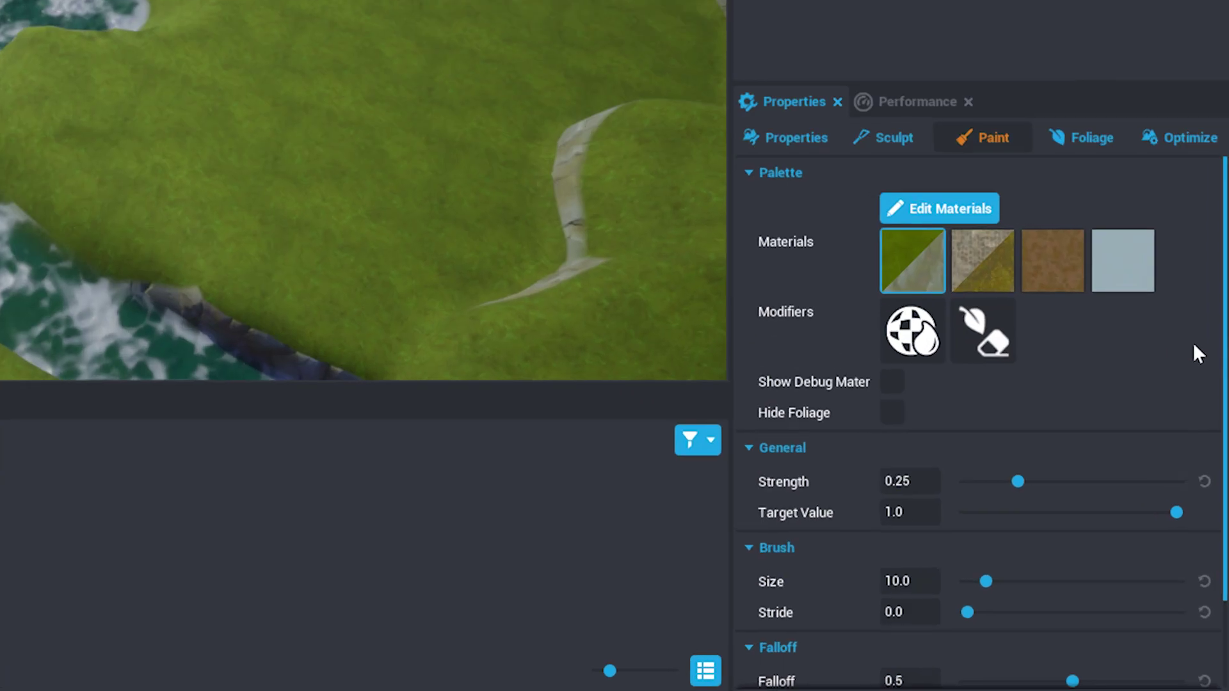
Paint a cobblestone path across the grass beside the pond with the second terrain material, using target value 0.4.
click(977, 277)
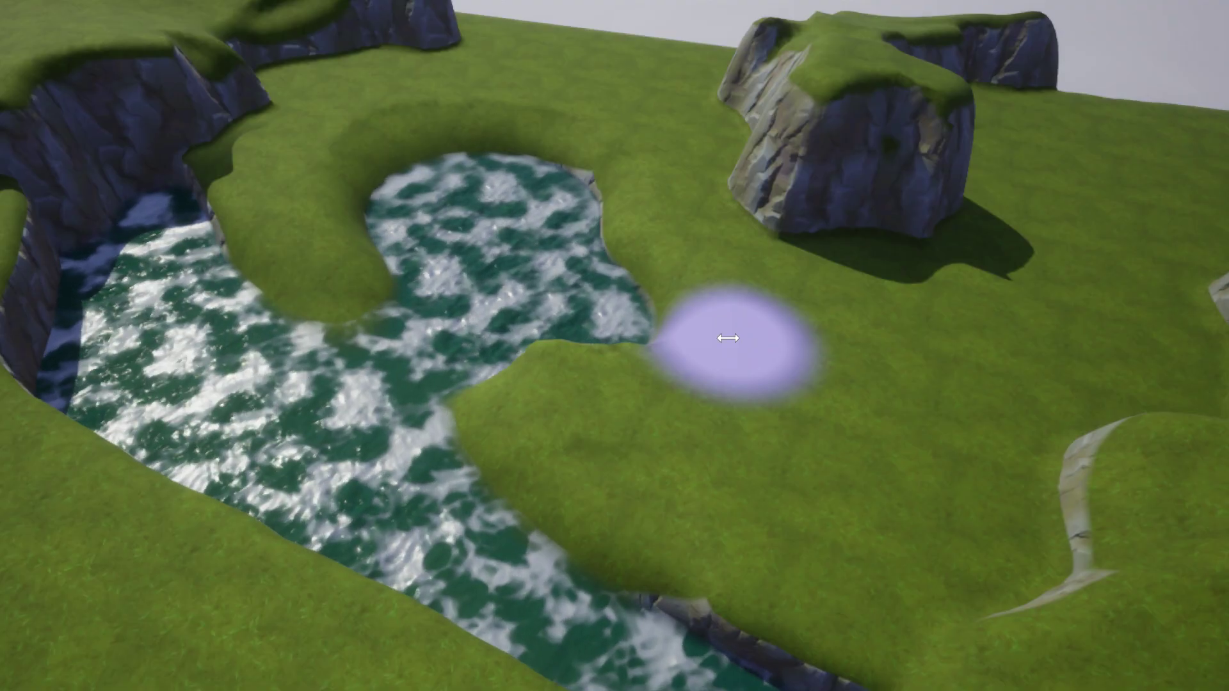
drag(763, 356, 1021, 336)
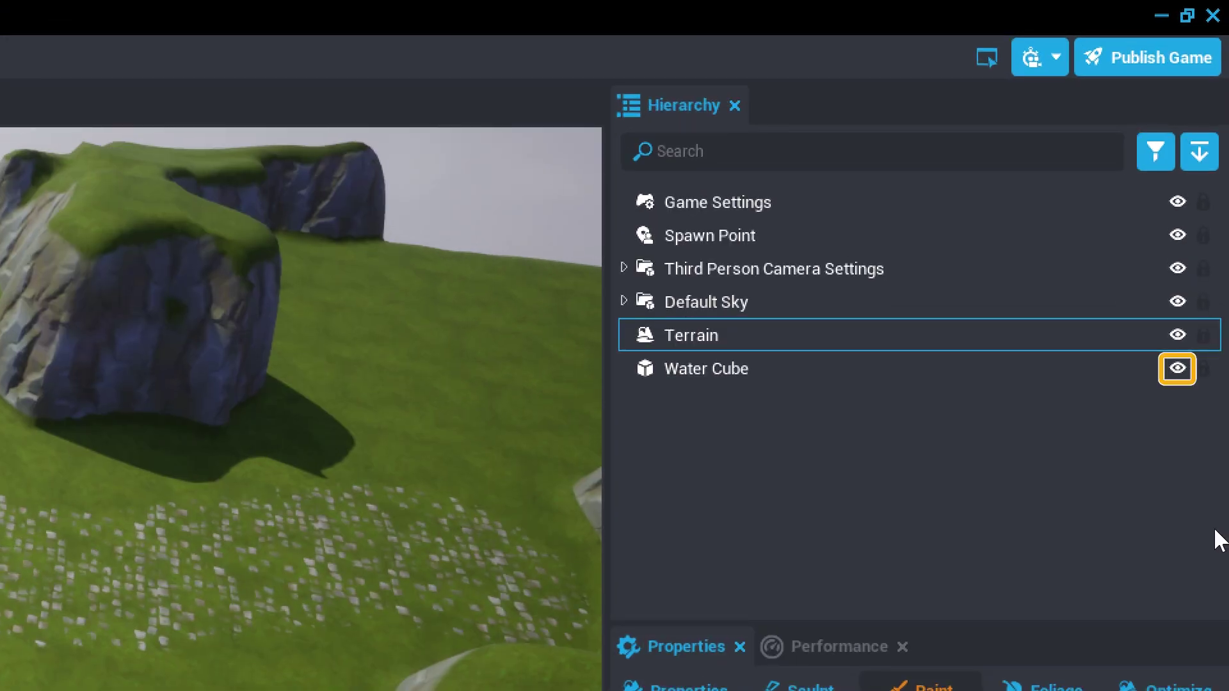
Hide the Water Cube and assign Rocks River Bed 01 as the base of Material3 in the terrain material.
click(1176, 370)
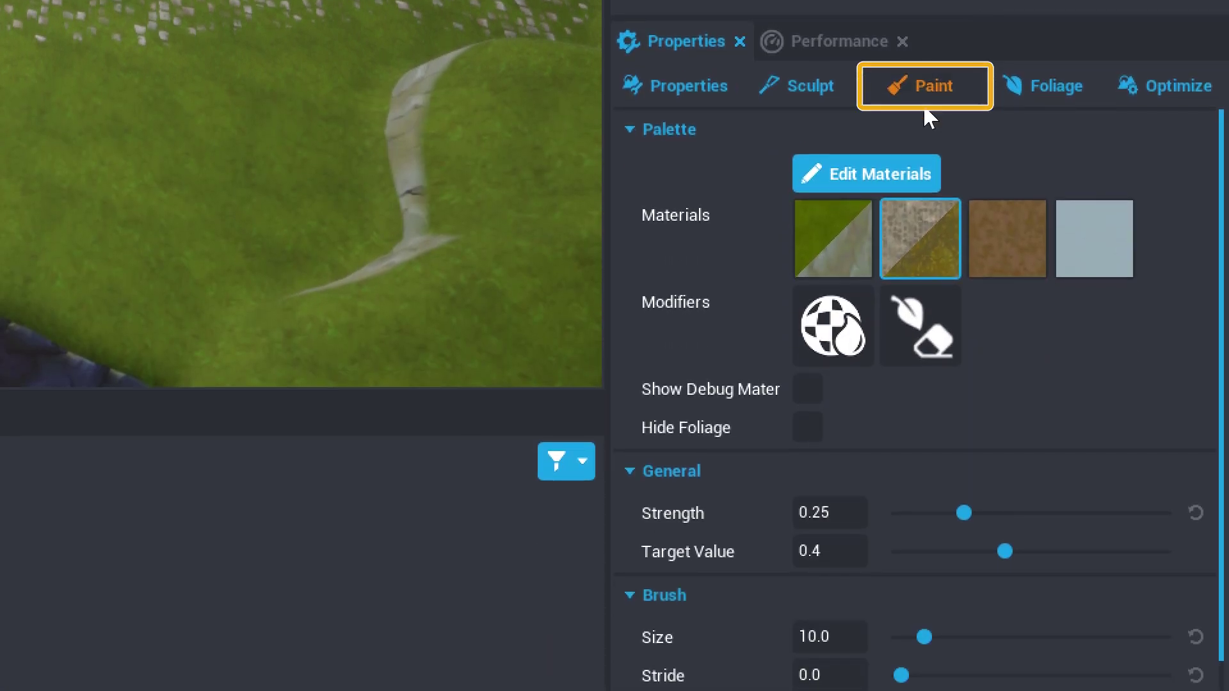
click(908, 180)
drag(844, 327, 815, 533)
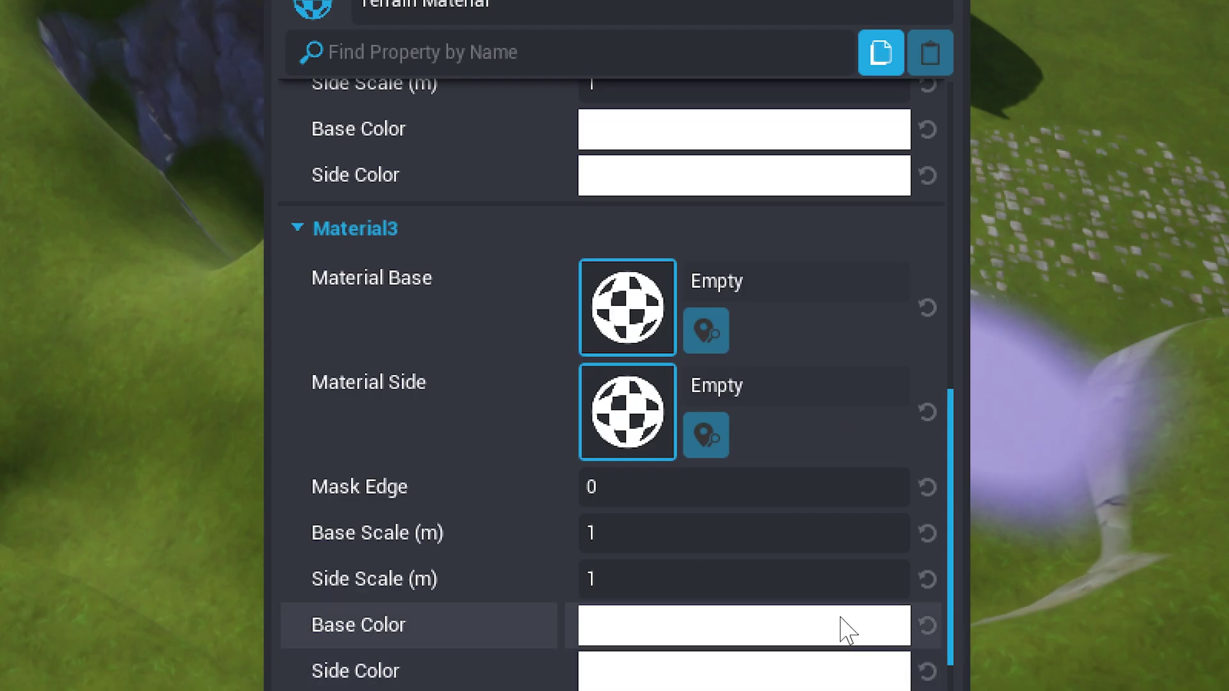
click(658, 327)
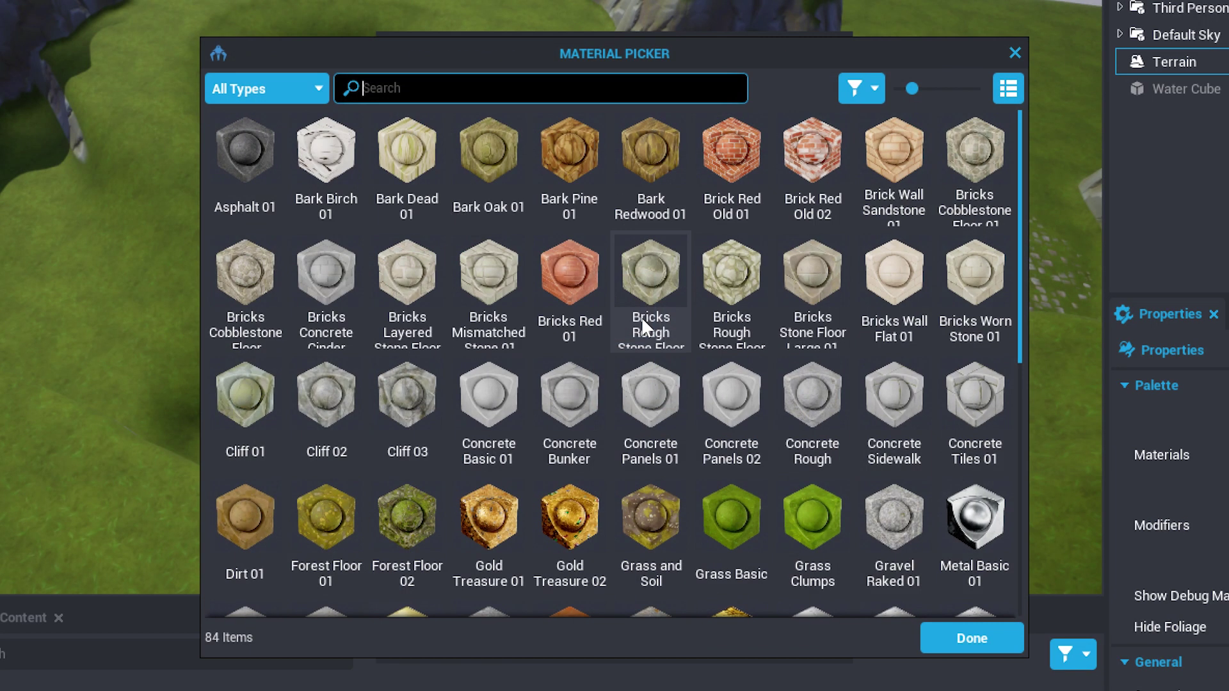
text(rocks ri)
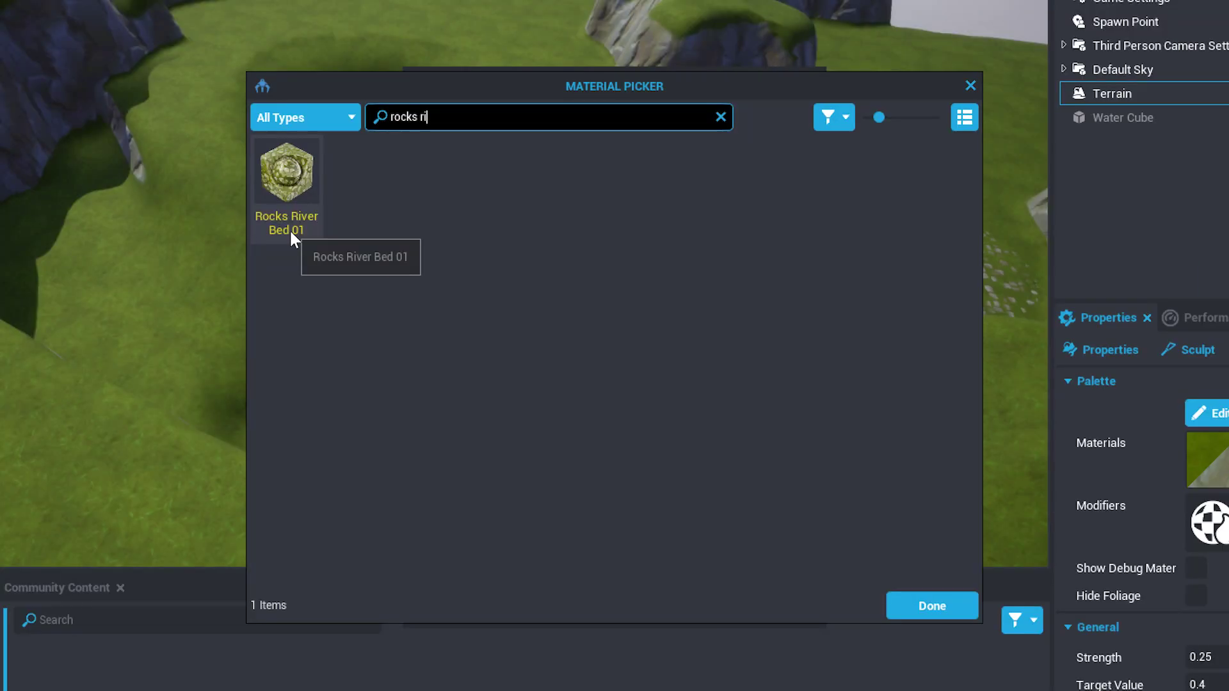
double_click(141, 397)
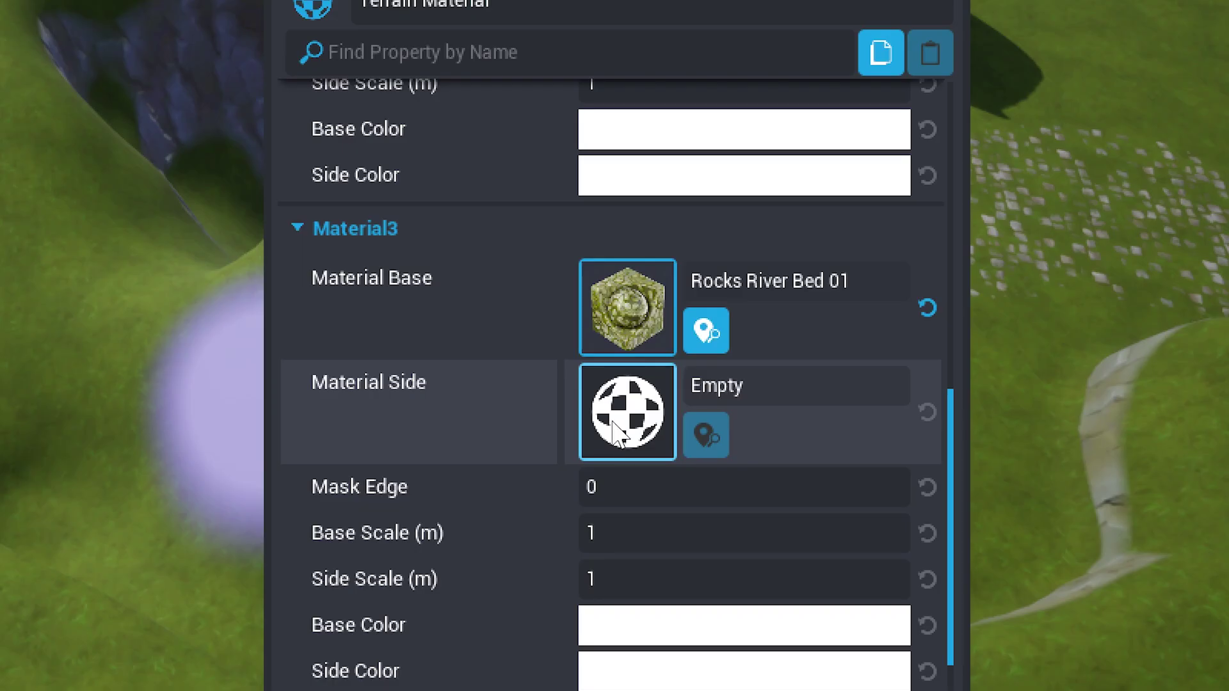
Assign Grass and Soil as the side material of Material3 and close the material editor.
click(612, 423)
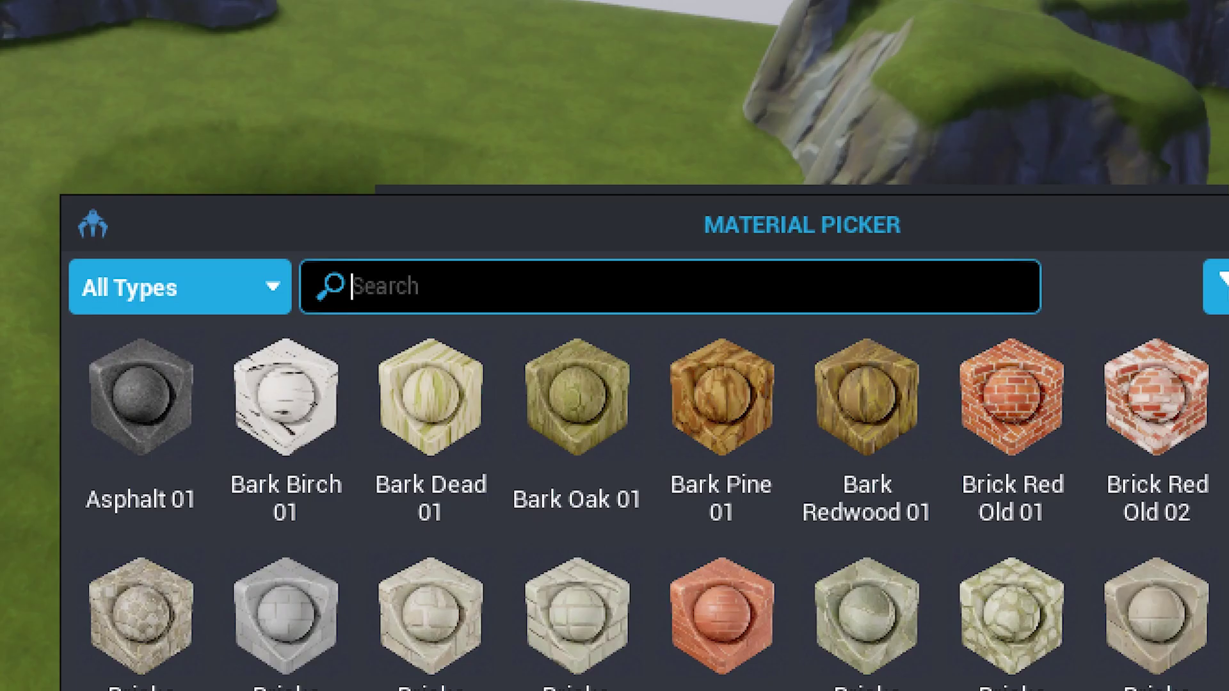
text(grass)
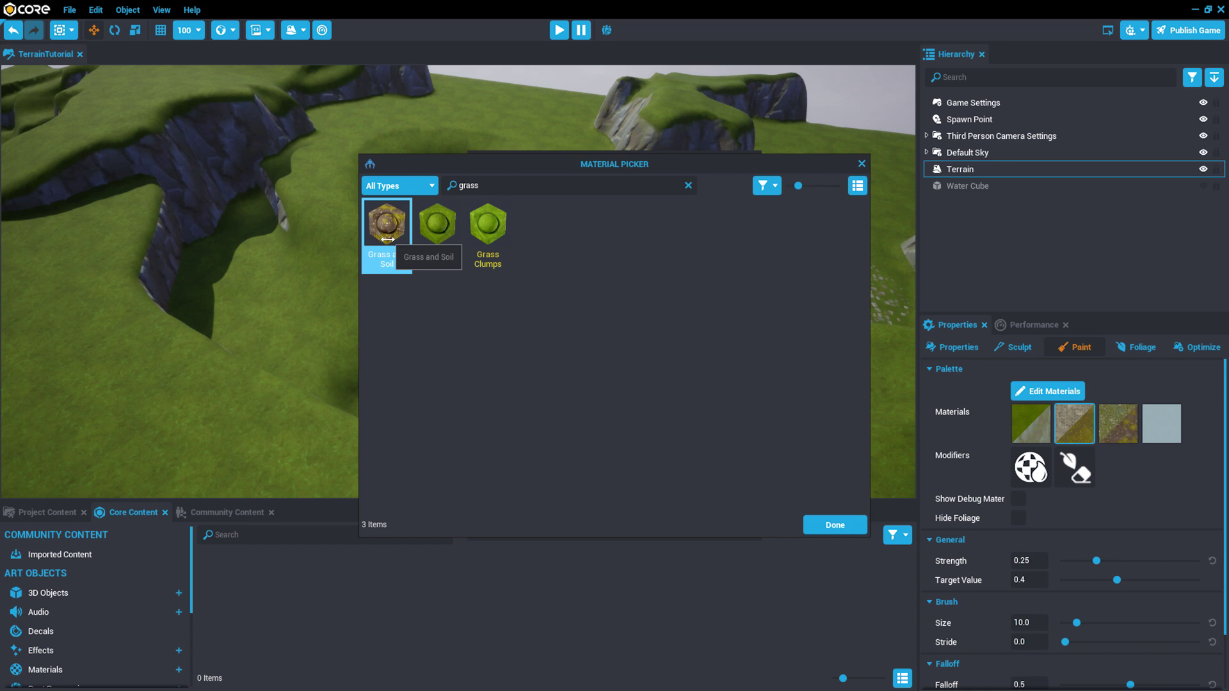
double_click(141, 397)
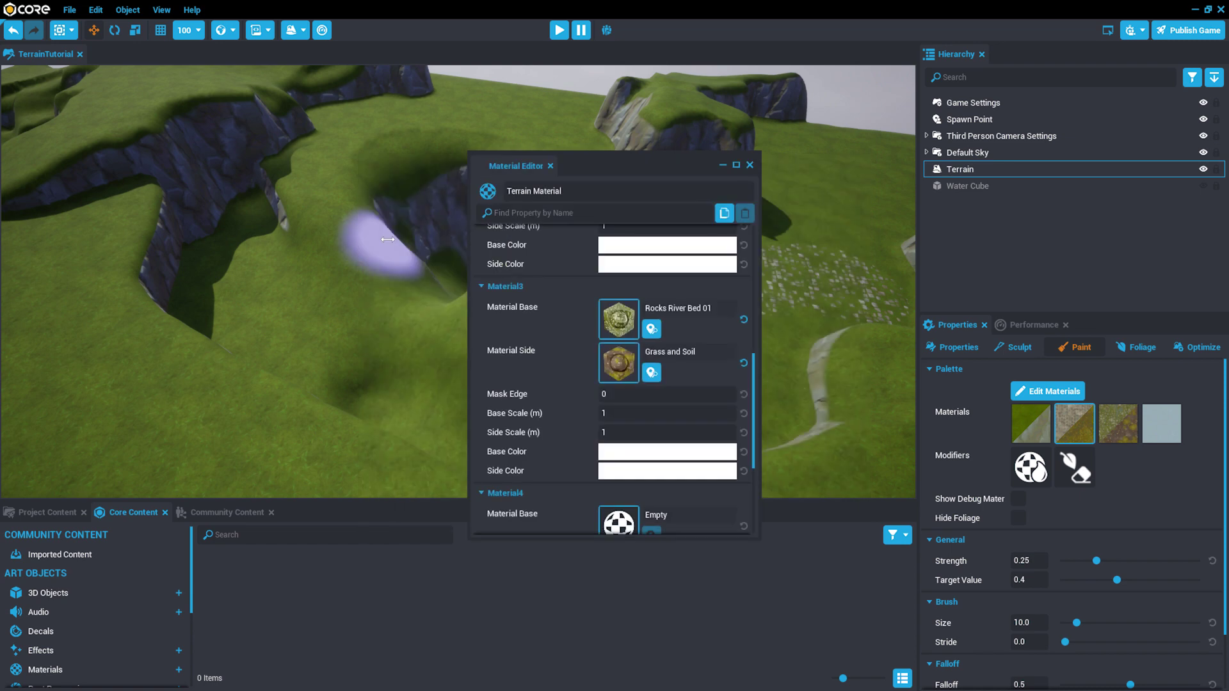
click(750, 165)
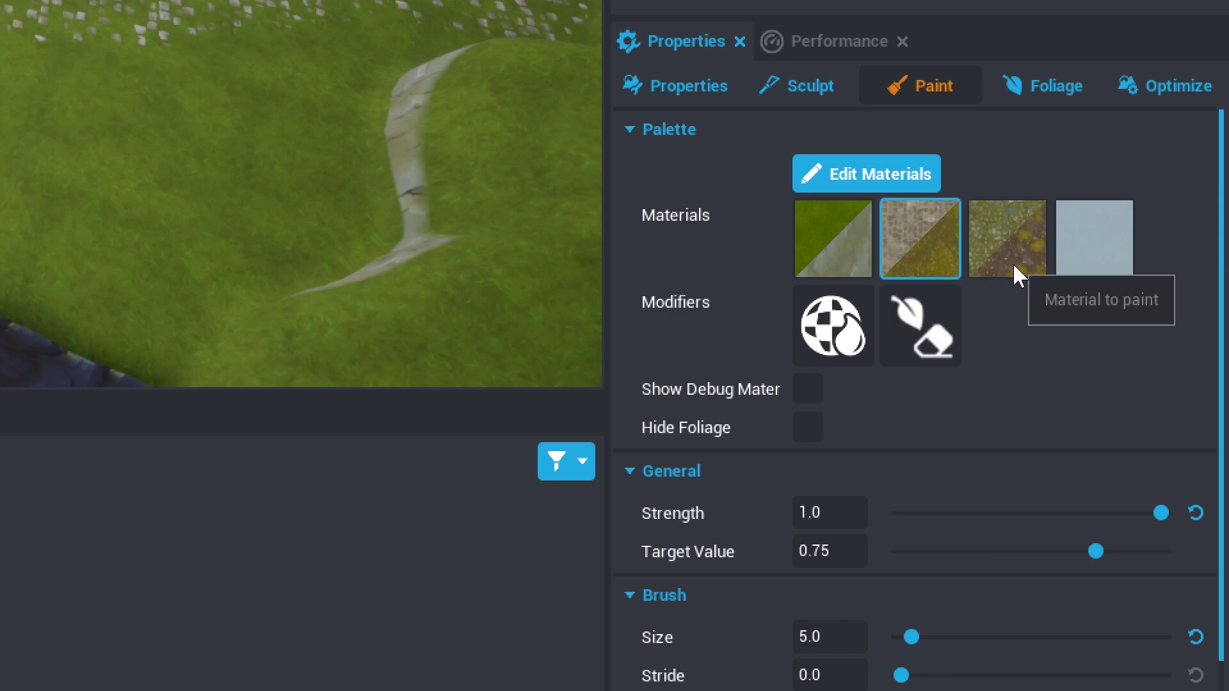
Paint the riverbed with the third material at strength 1.0, target value 0.75 and brush size 5.0, and show the Water Cube again.
click(1121, 436)
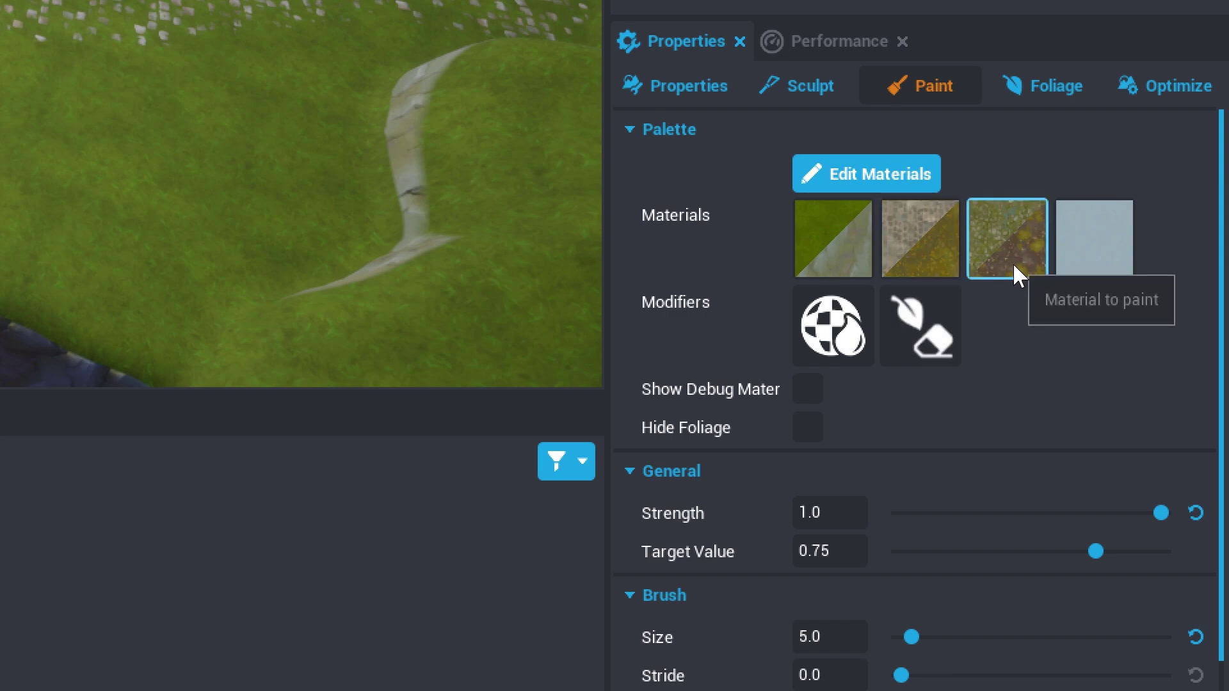
mouse_move(647, 631)
mouse_down()
mouse_move(606, 598)
mouse_move(451, 540)
mouse_up()
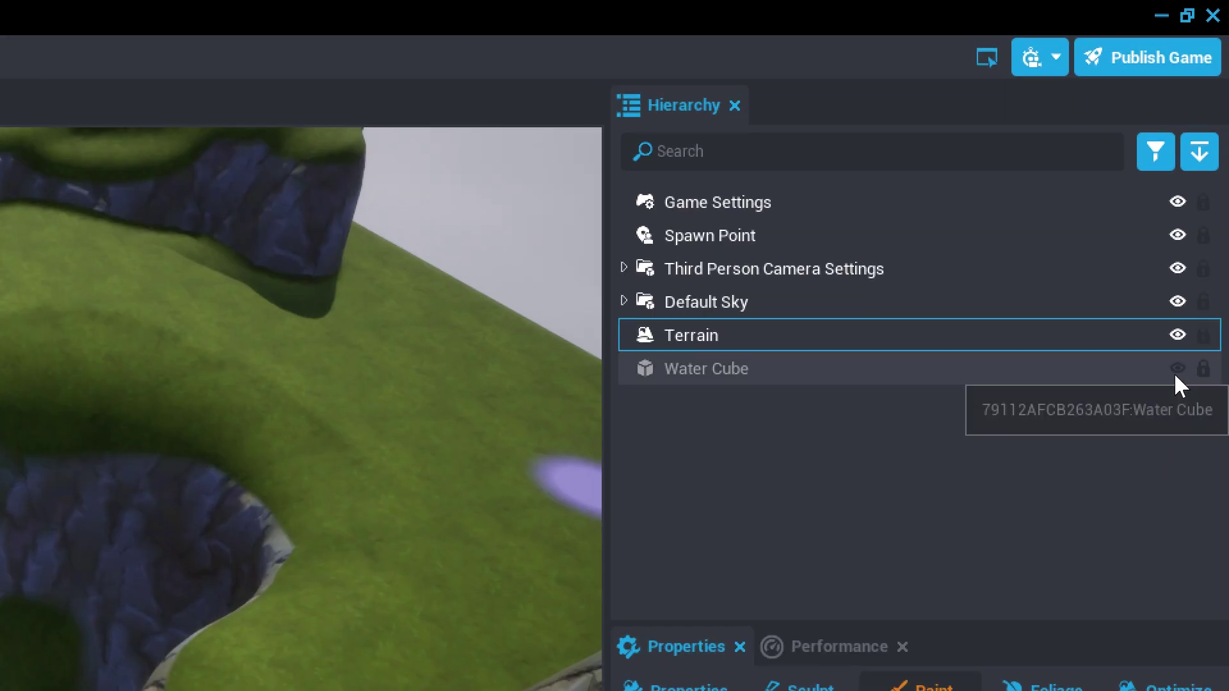
click(1203, 187)
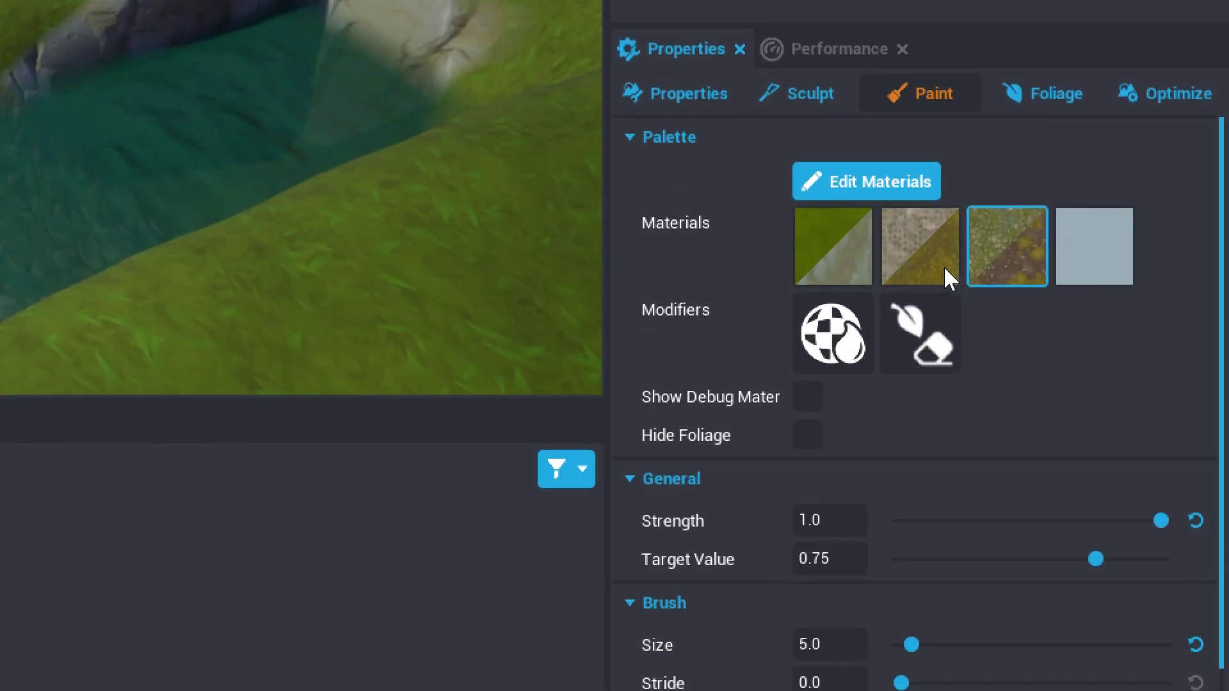
Try to assign Rocks River Bed 01 as the base of Material4 in the terrain material.
click(916, 189)
drag(846, 329, 843, 672)
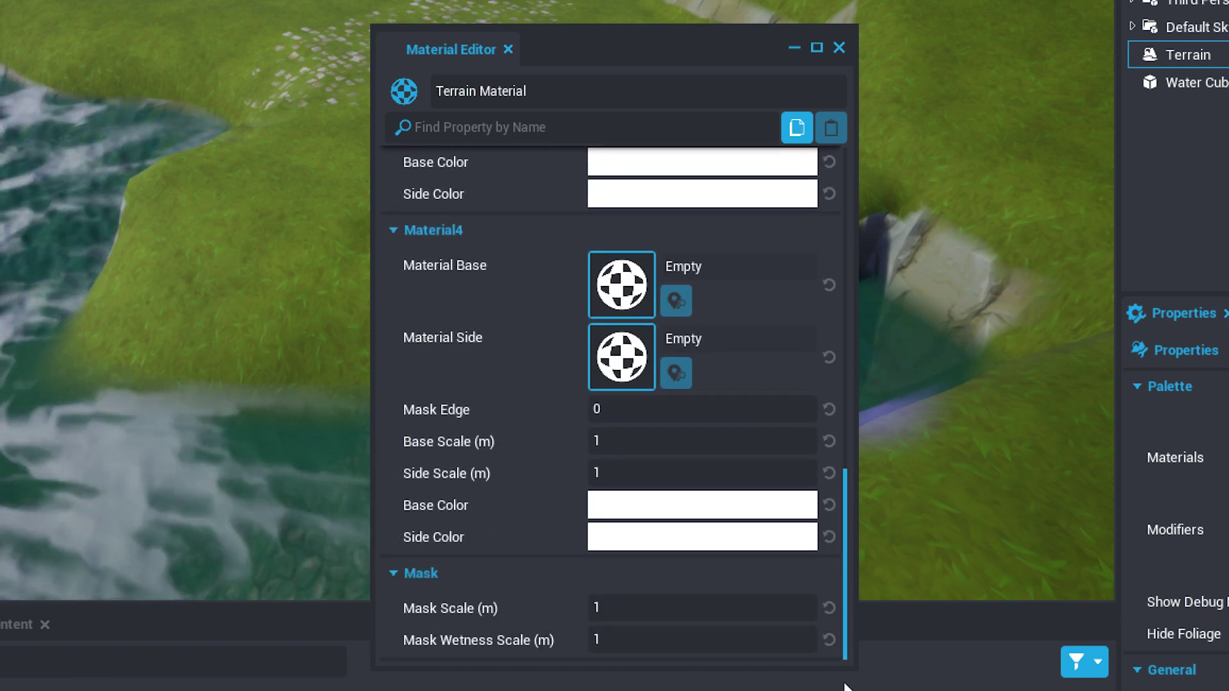
click(634, 279)
text(rocks)
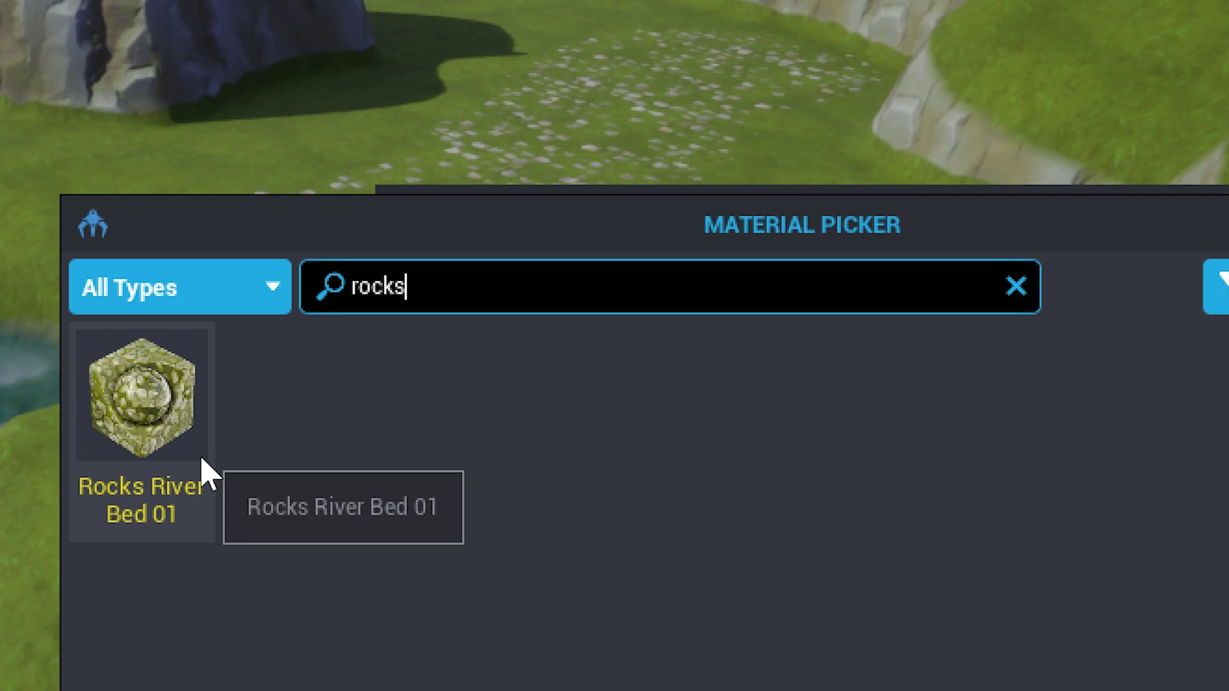
click(205, 475)
click(751, 167)
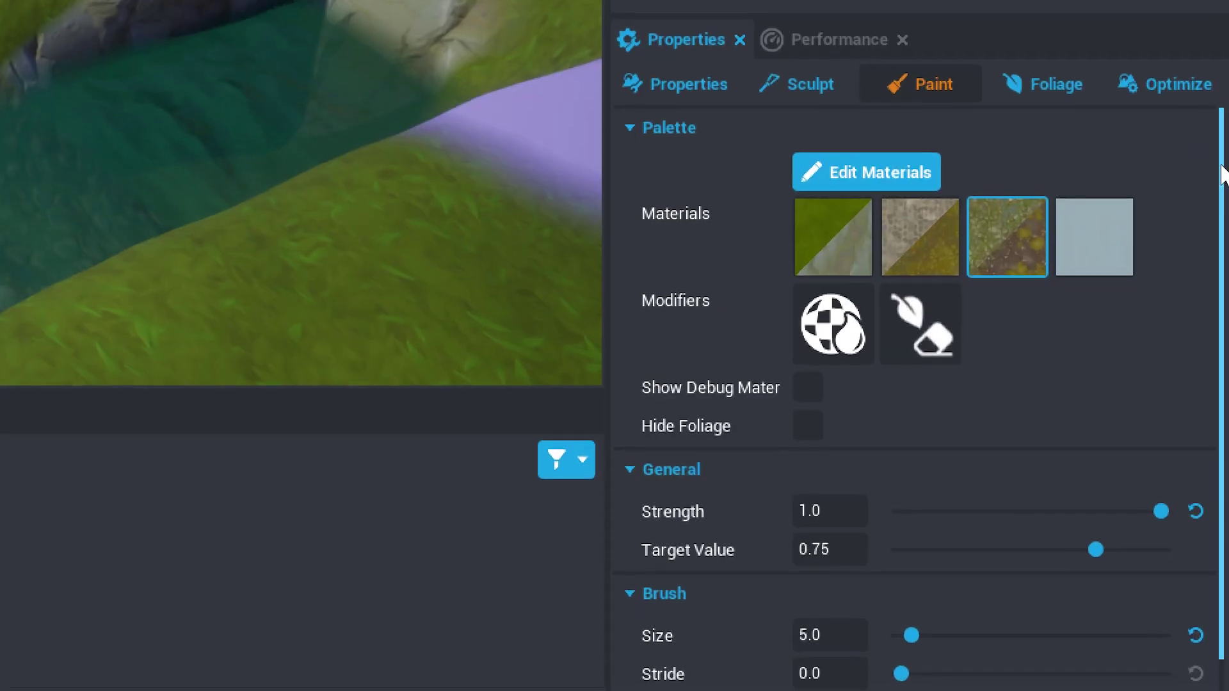
Enable the mask for the paint brush and choose the Cells mask.
drag(1224, 295, 1227, 377)
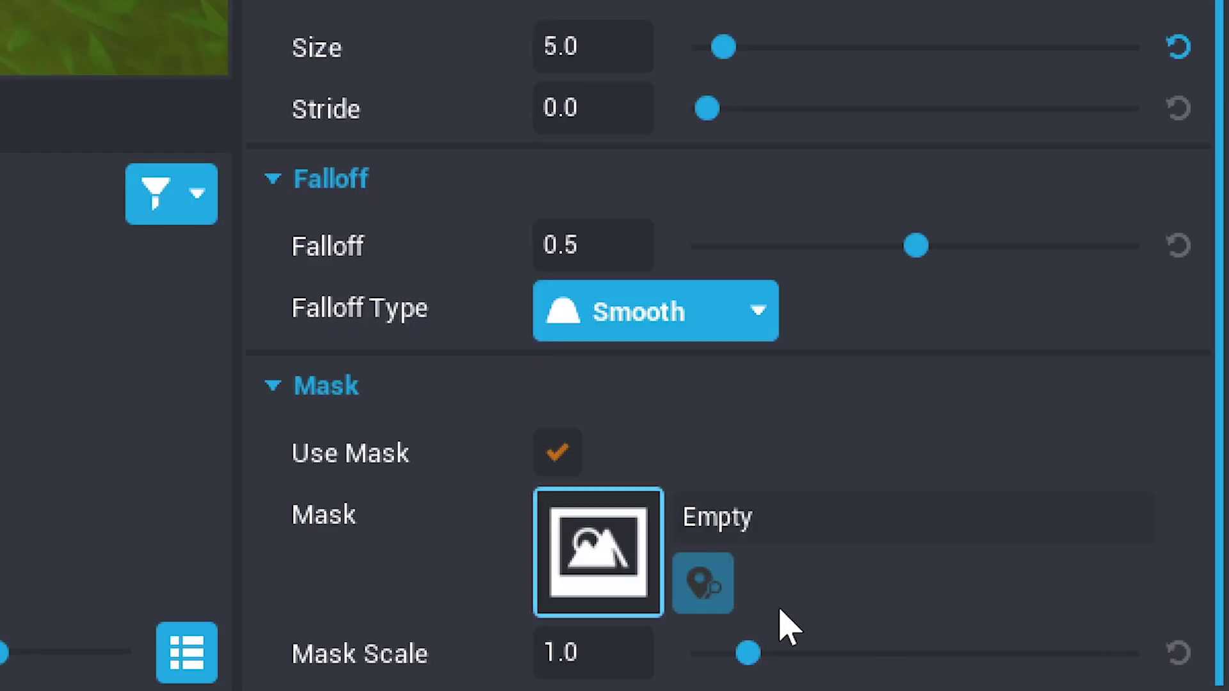
click(624, 557)
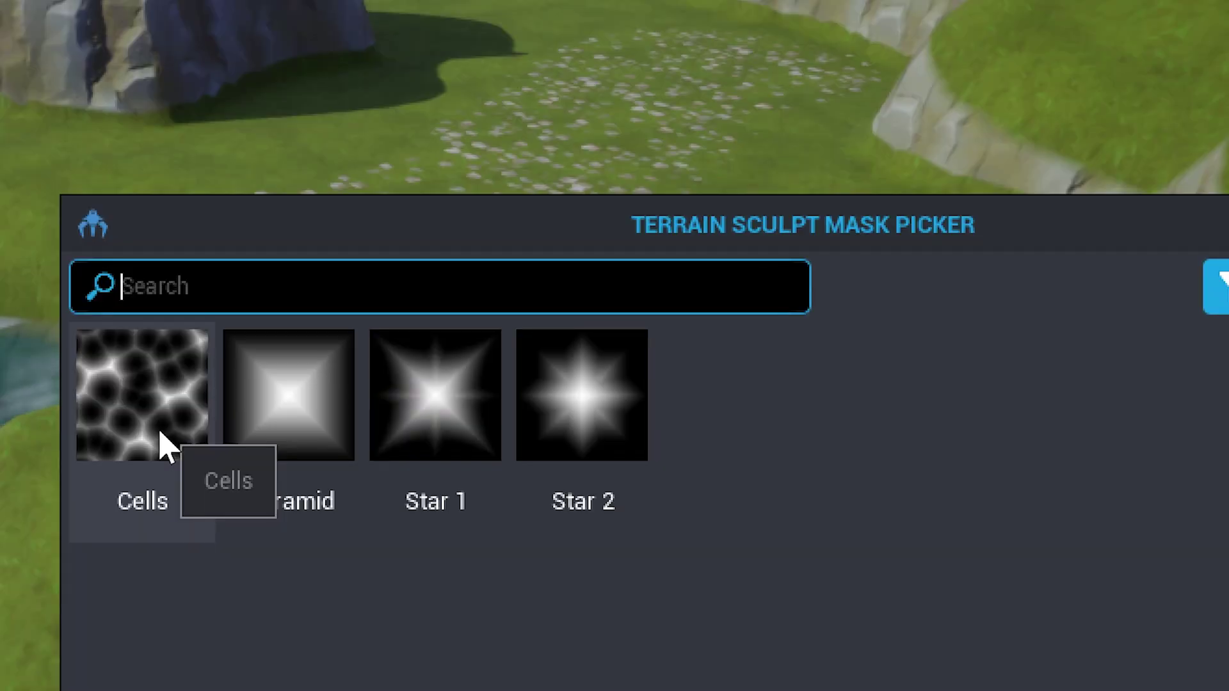
click(163, 448)
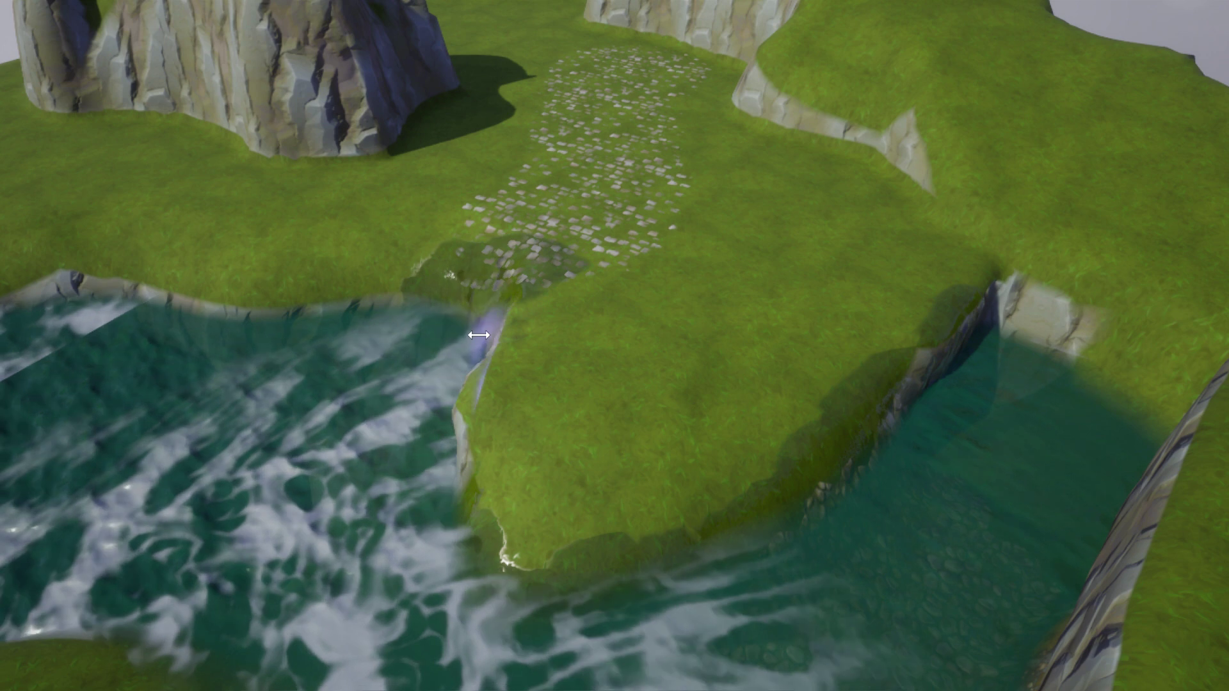
Paint wetness along the grassy riverbank at the end of the cobblestone path.
drag(415, 239, 391, 239)
mouse_move(404, 306)
mouse_down()
mouse_move(176, 359)
mouse_move(209, 333)
mouse_move(339, 324)
mouse_move(141, 340)
mouse_move(189, 324)
mouse_up()
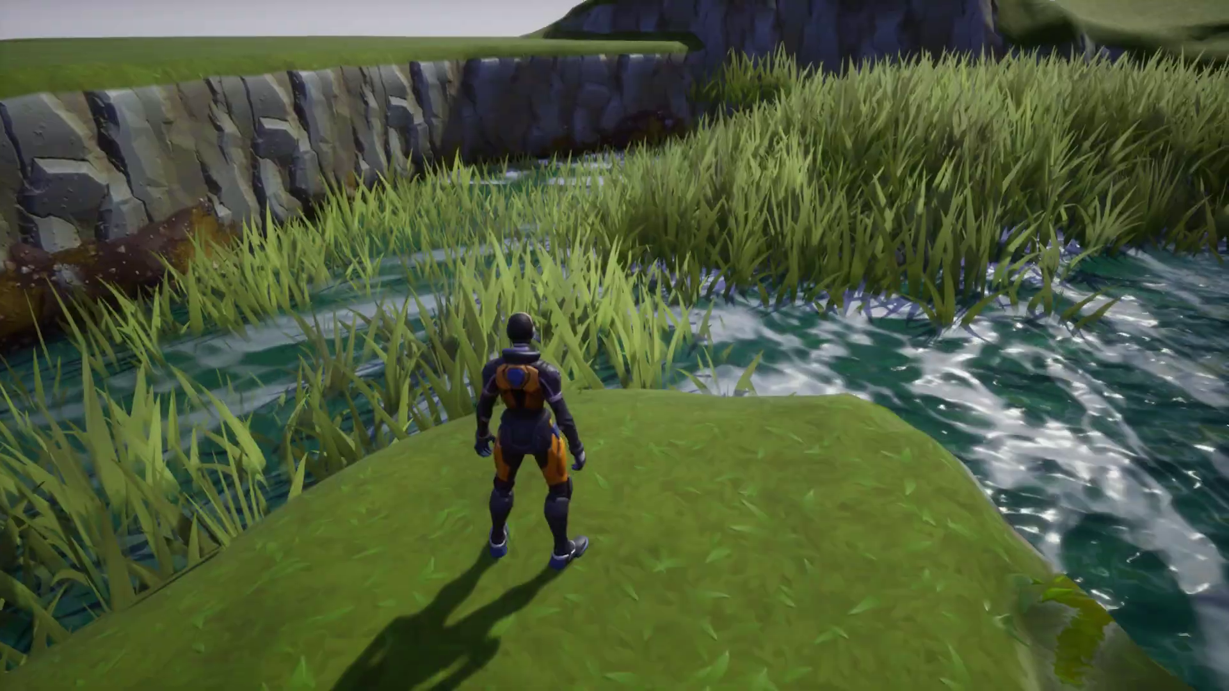
key(d)
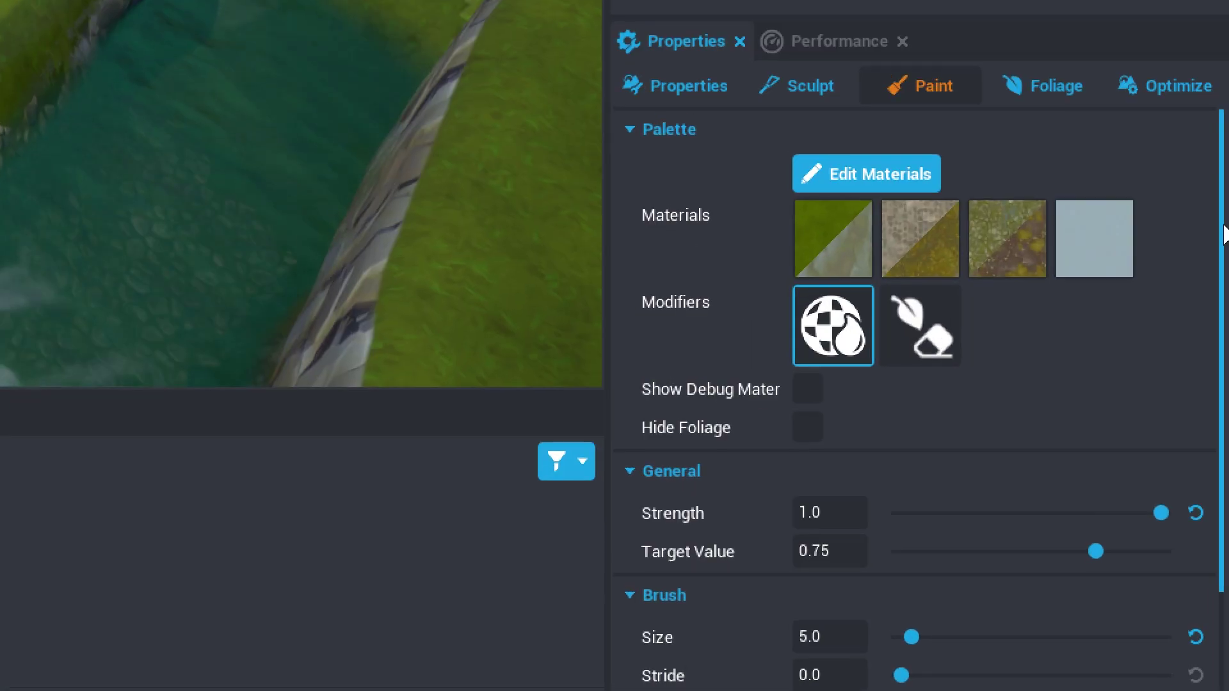
Add the Grass Tall static mesh as foliage for the terrain.
click(1058, 96)
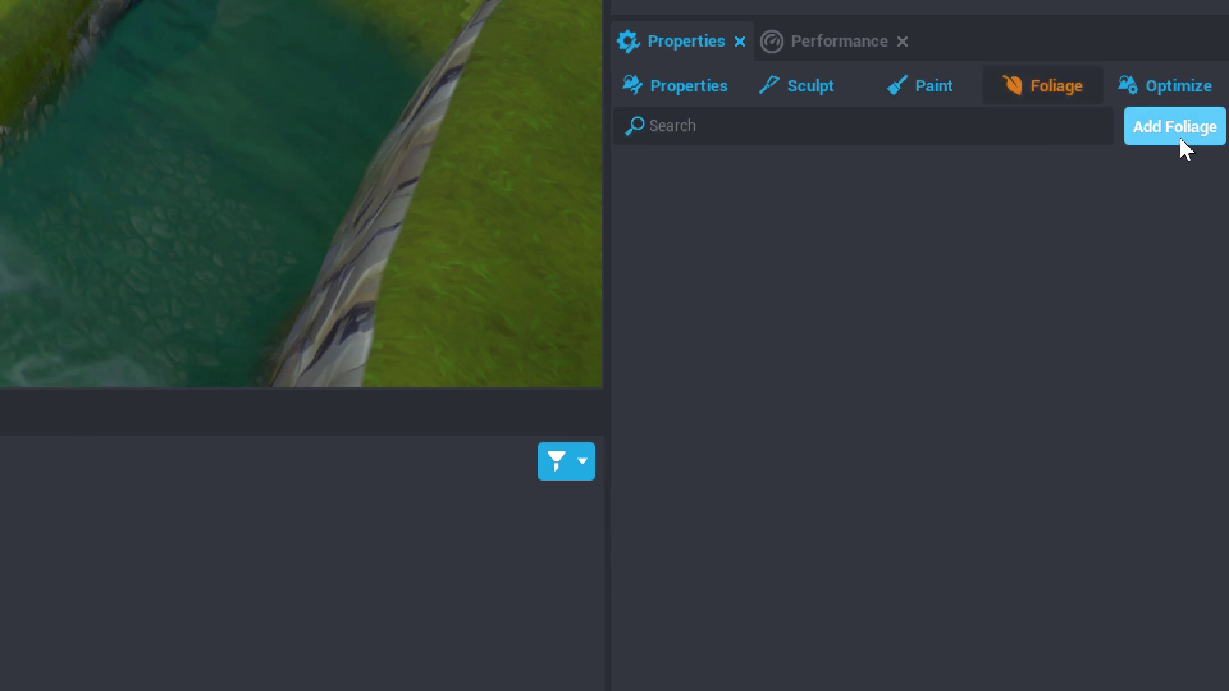
click(1179, 136)
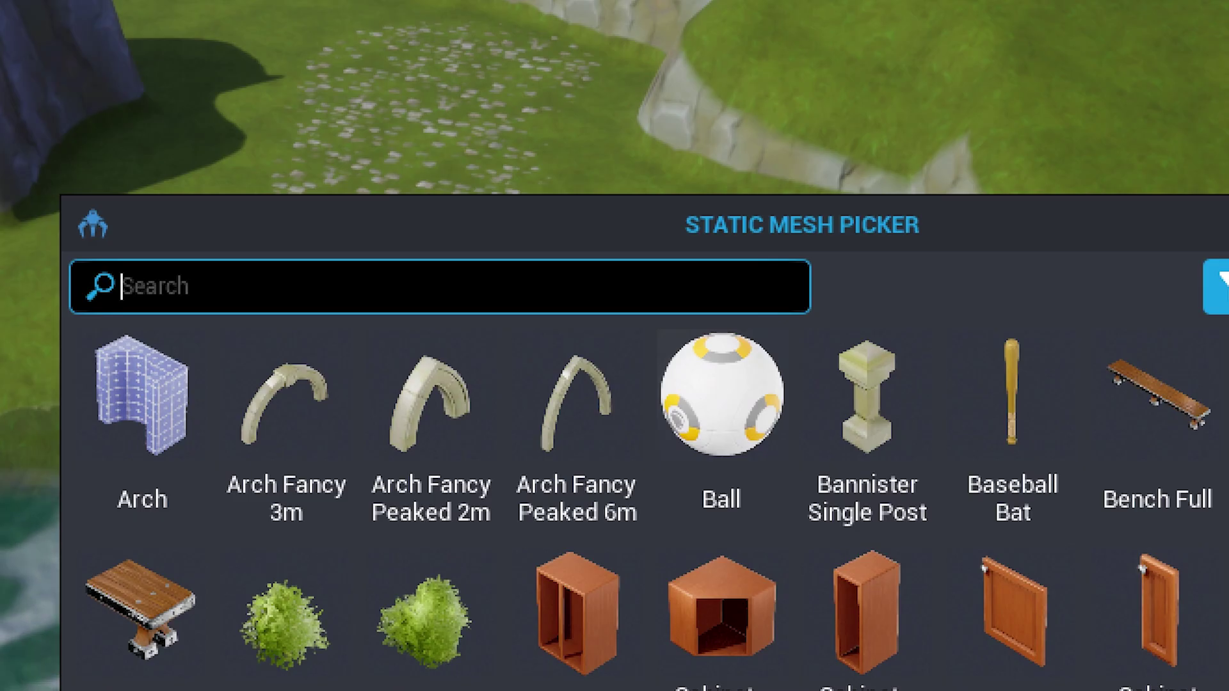
text(grass)
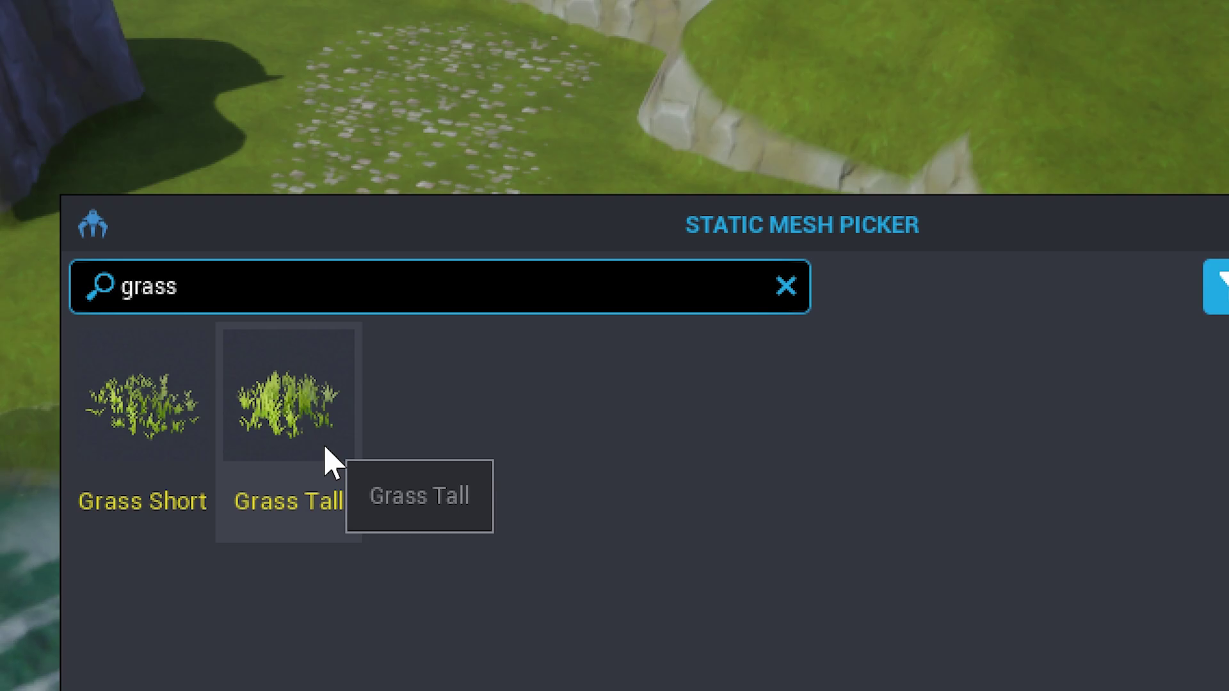
click(331, 462)
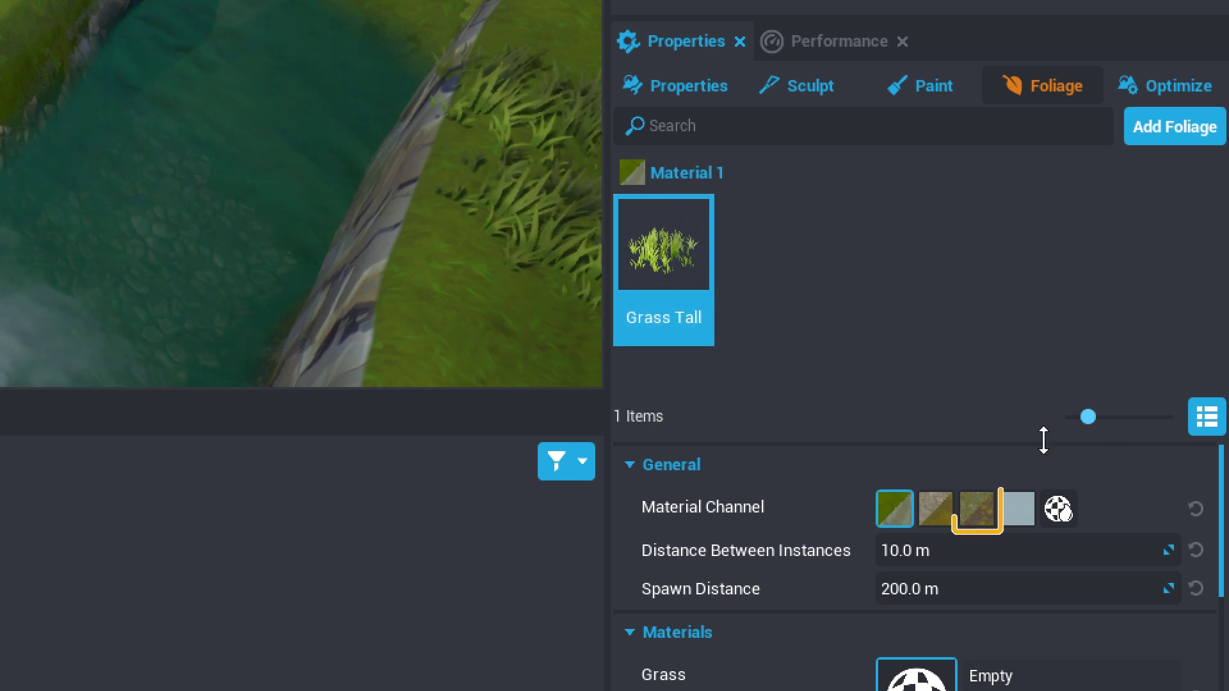
Assign the Grass Tall foliage to the third material channel, with 2.0 m between instances and a spawn distance of 208.0 m.
click(983, 509)
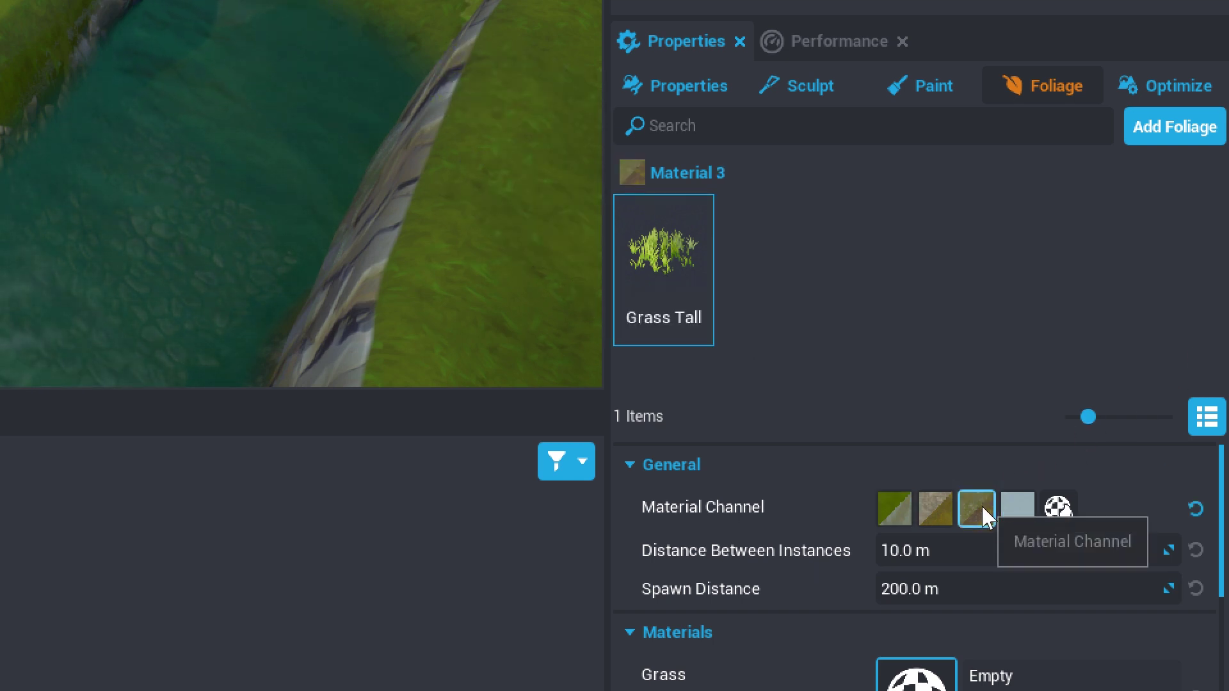
click(883, 551)
key(Delete)
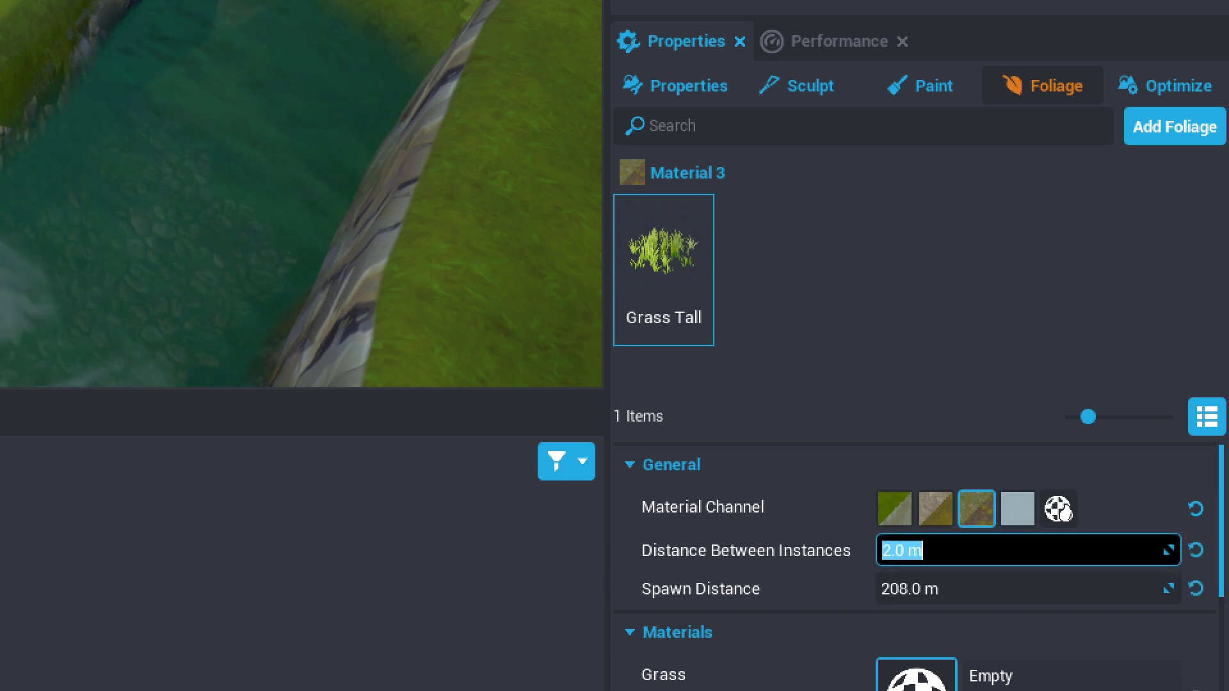
Set the minimum scale of the Grass Tall foliage to 3.0 in its spawn settings.
key(Tab)
key(Tab)
key(Tab)
key(Tab)
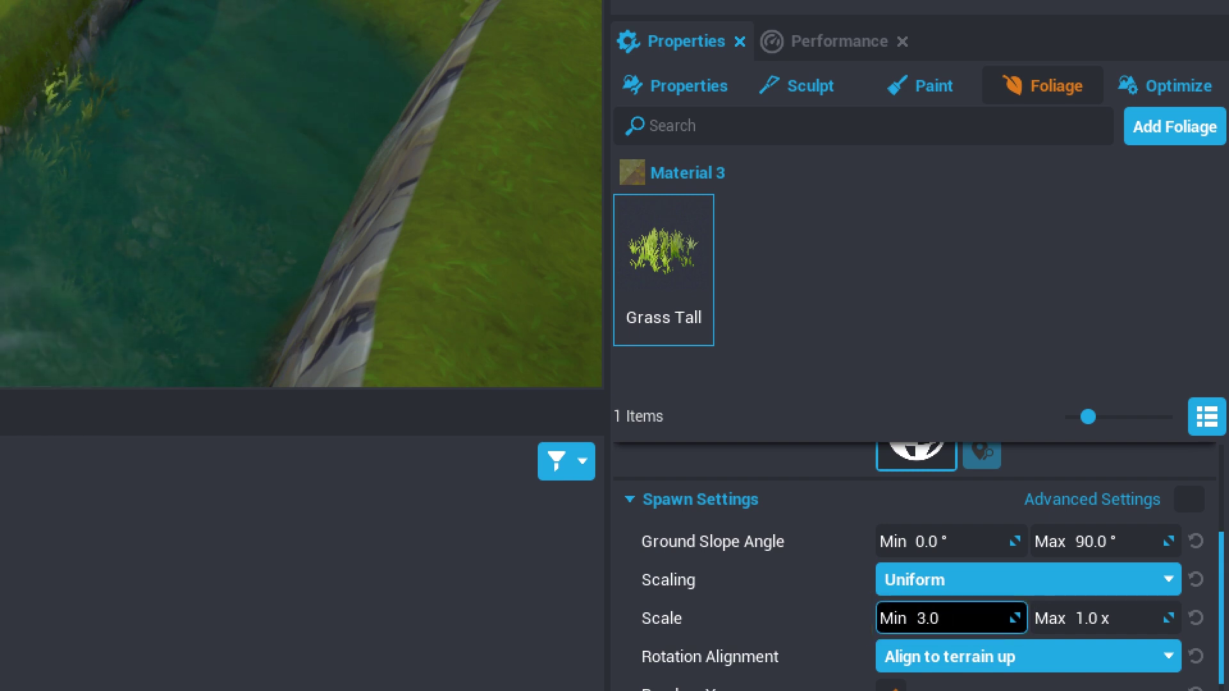
text(3.0)
key(Return)
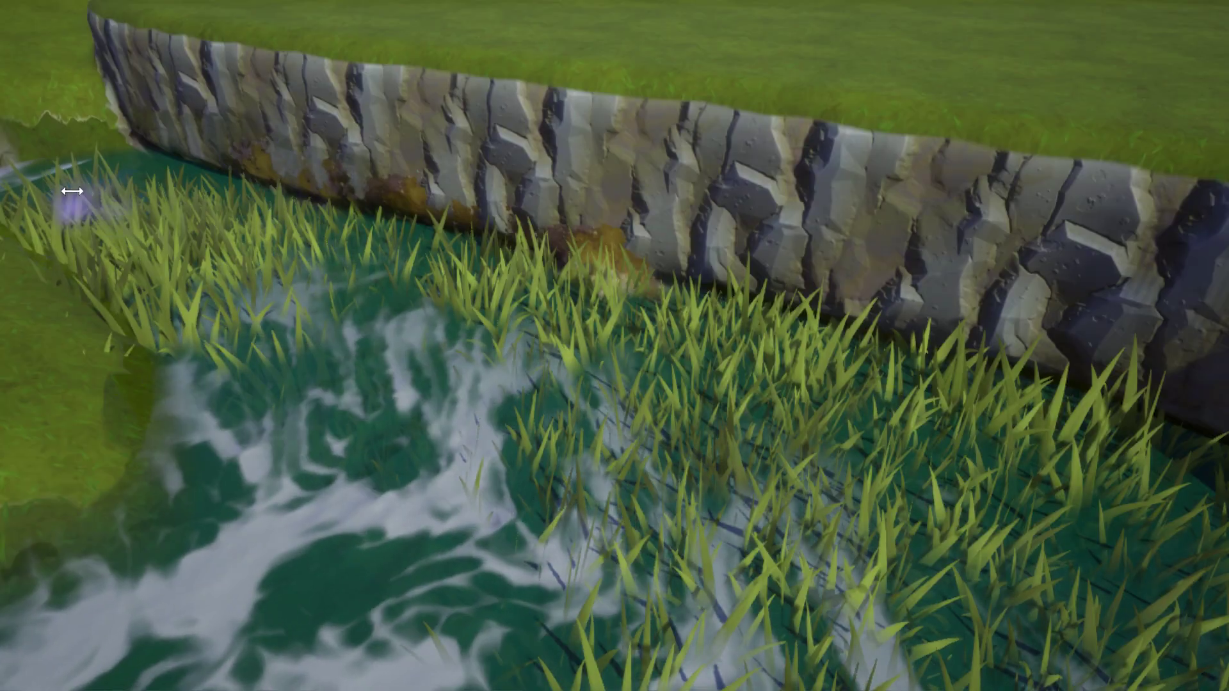
Inspect the tall grass along the riverbed and turn on the debug material display for terrain painting.
drag(286, 233, 493, 320)
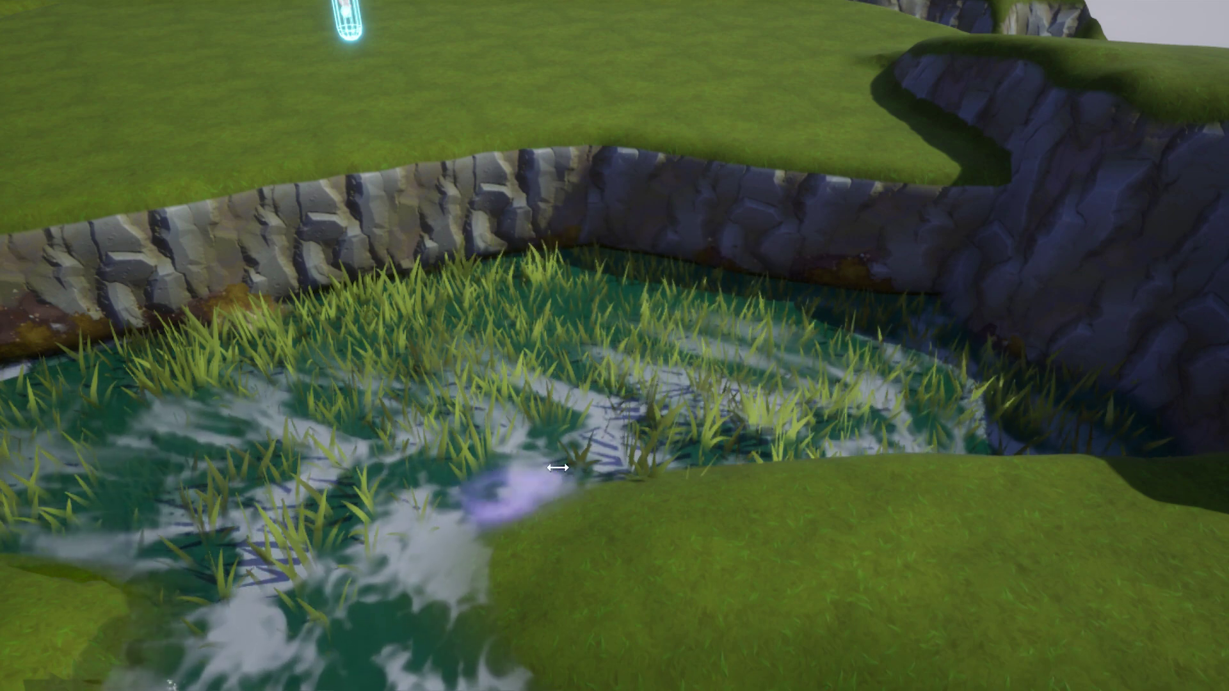
mouse_move(473, 528)
mouse_down()
mouse_move(398, 467)
mouse_move(260, 467)
mouse_move(129, 552)
mouse_move(153, 415)
mouse_up()
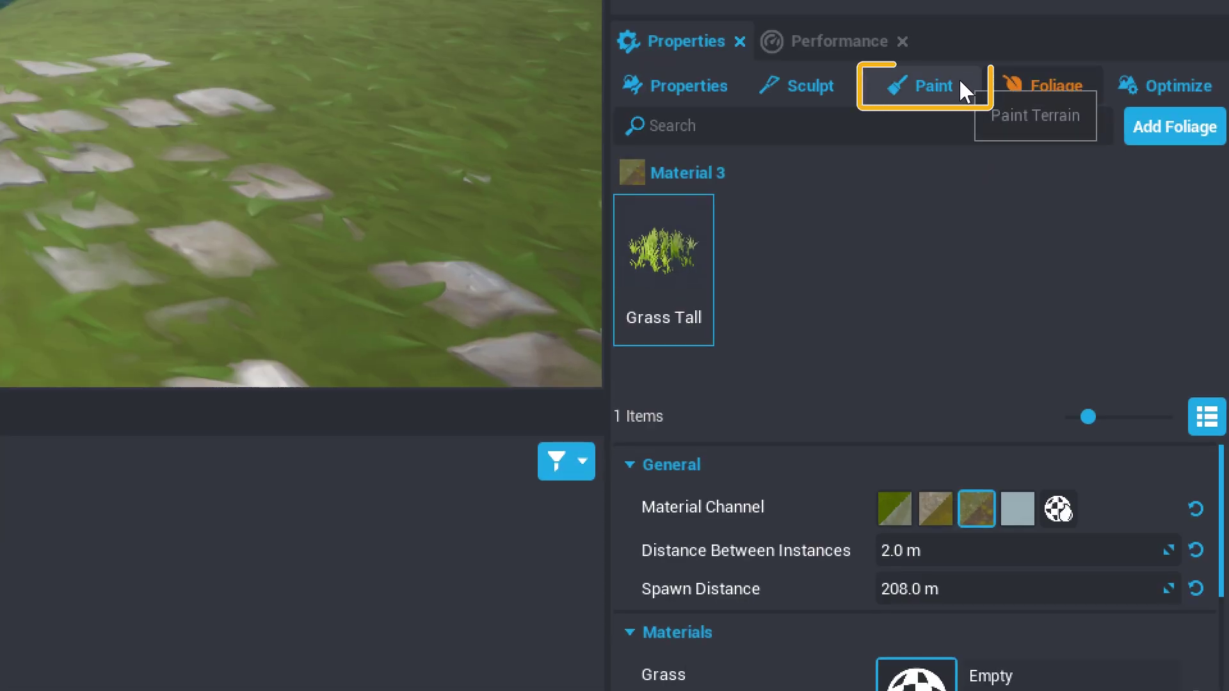
click(1093, 343)
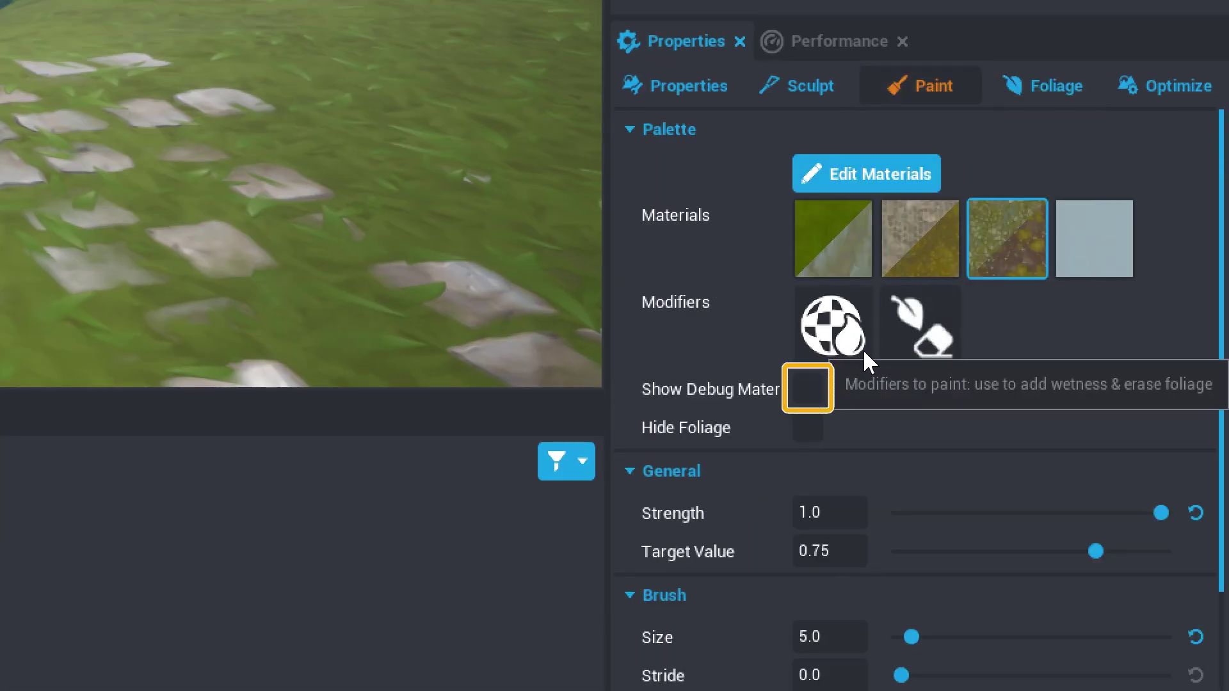
click(808, 389)
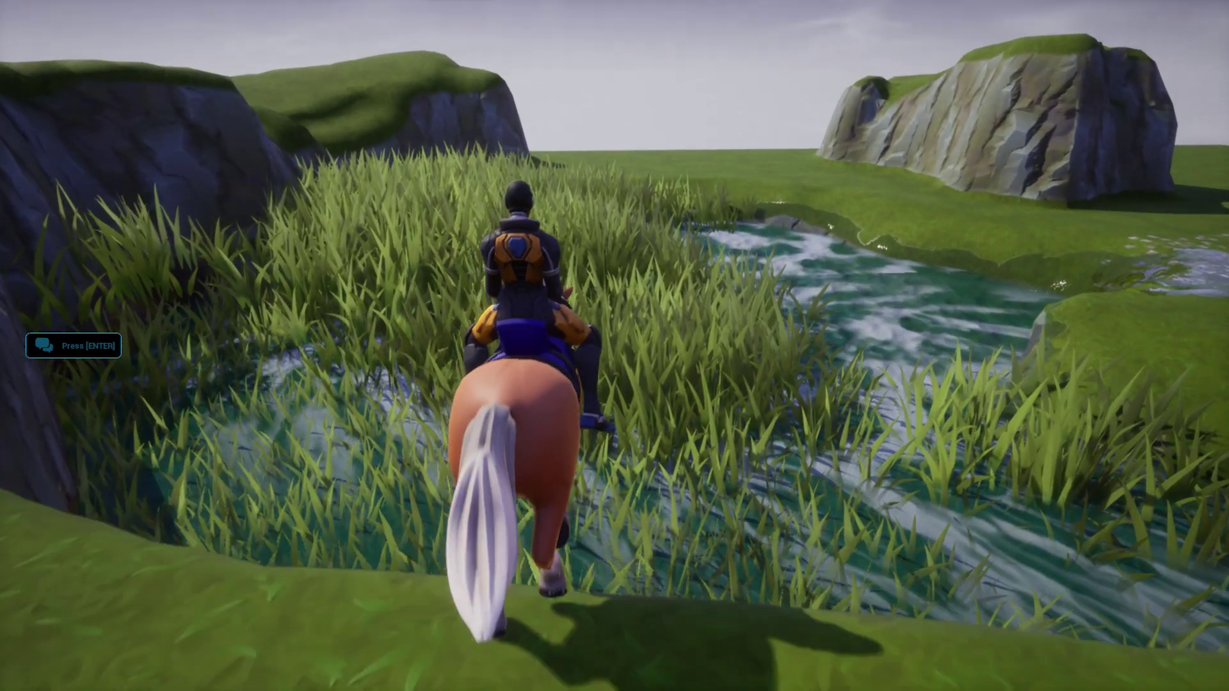
Explore the river and tall grass in a game preview, first on the horse and then on foot.
key(w)
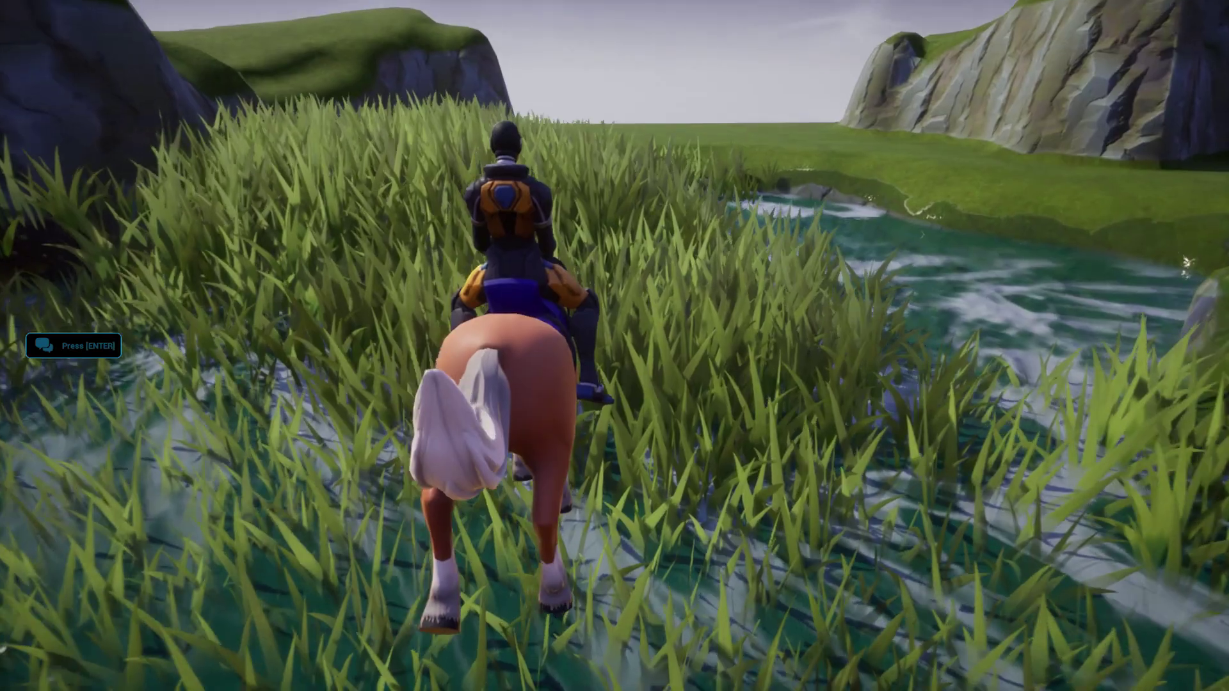
key(a)
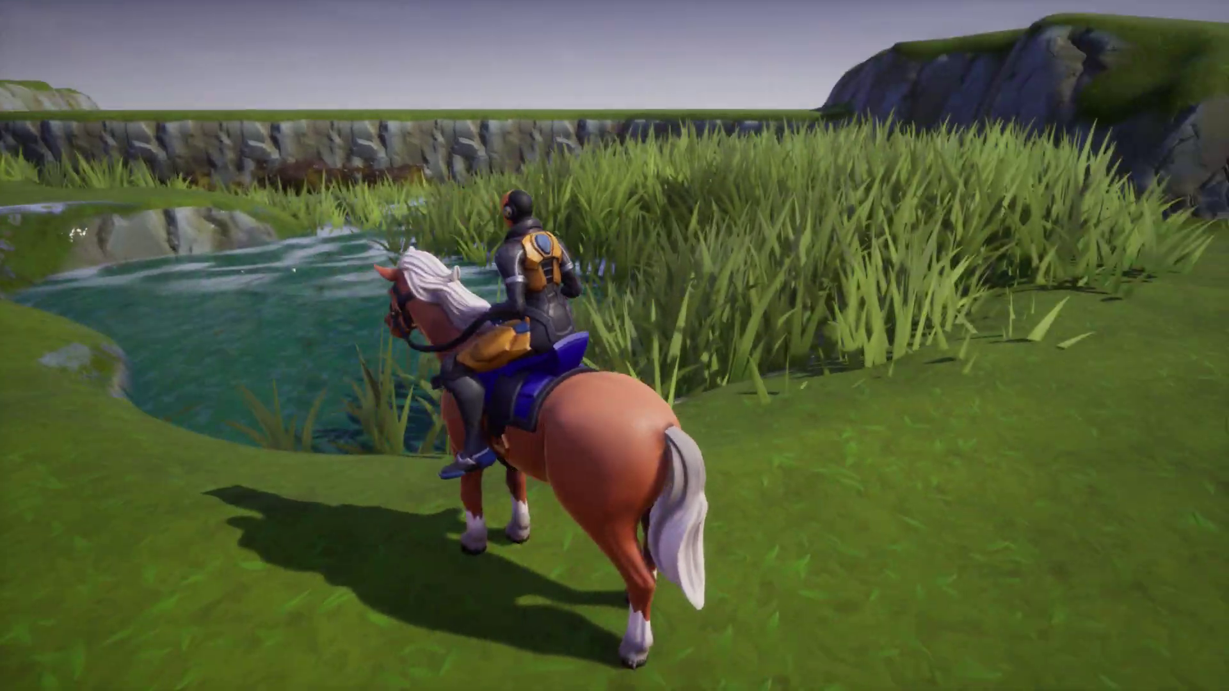
key(e)
key(w)
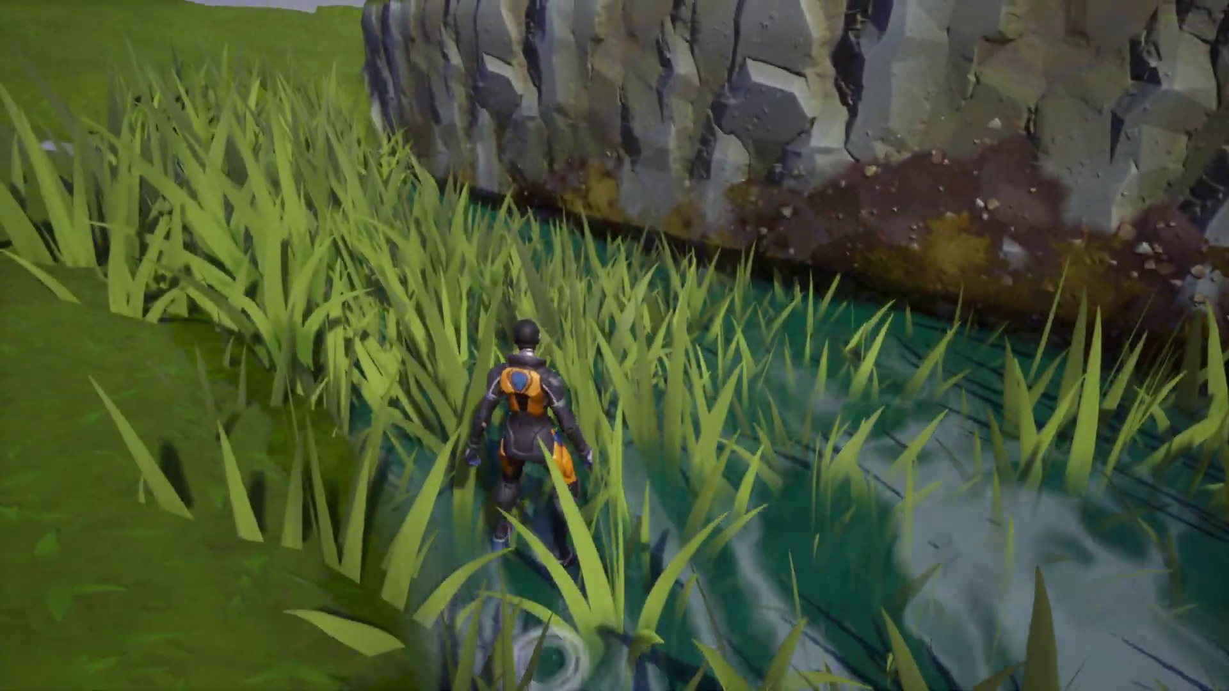
key(w)
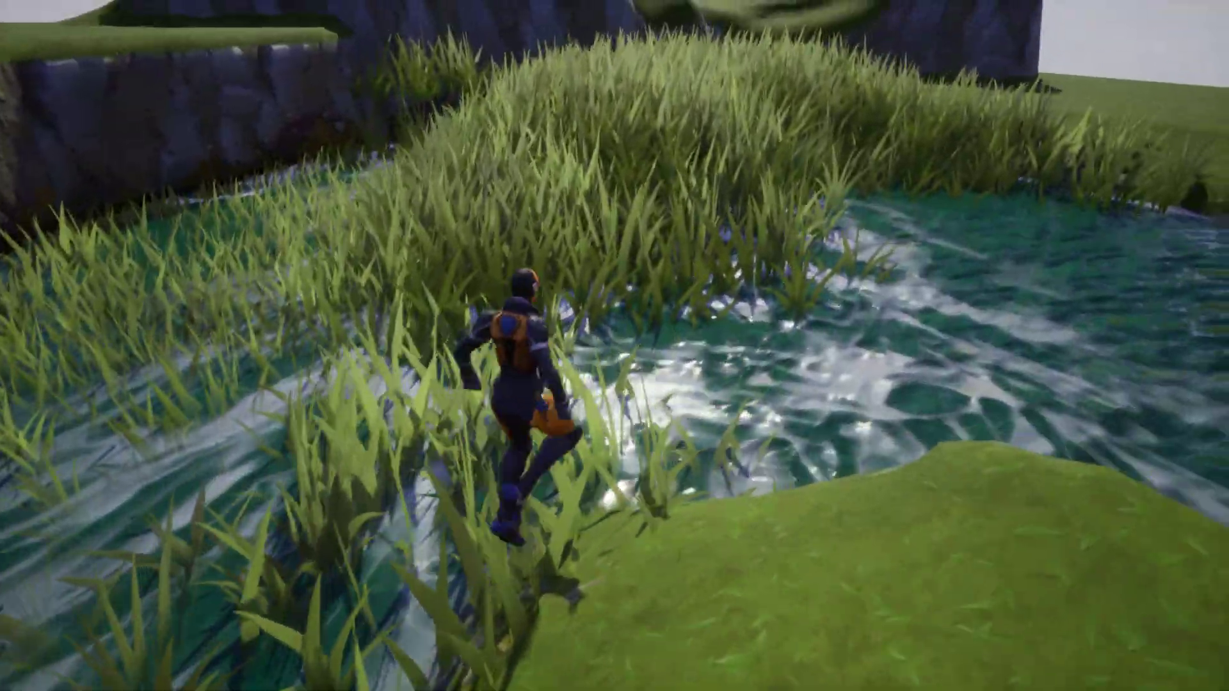
key(w)
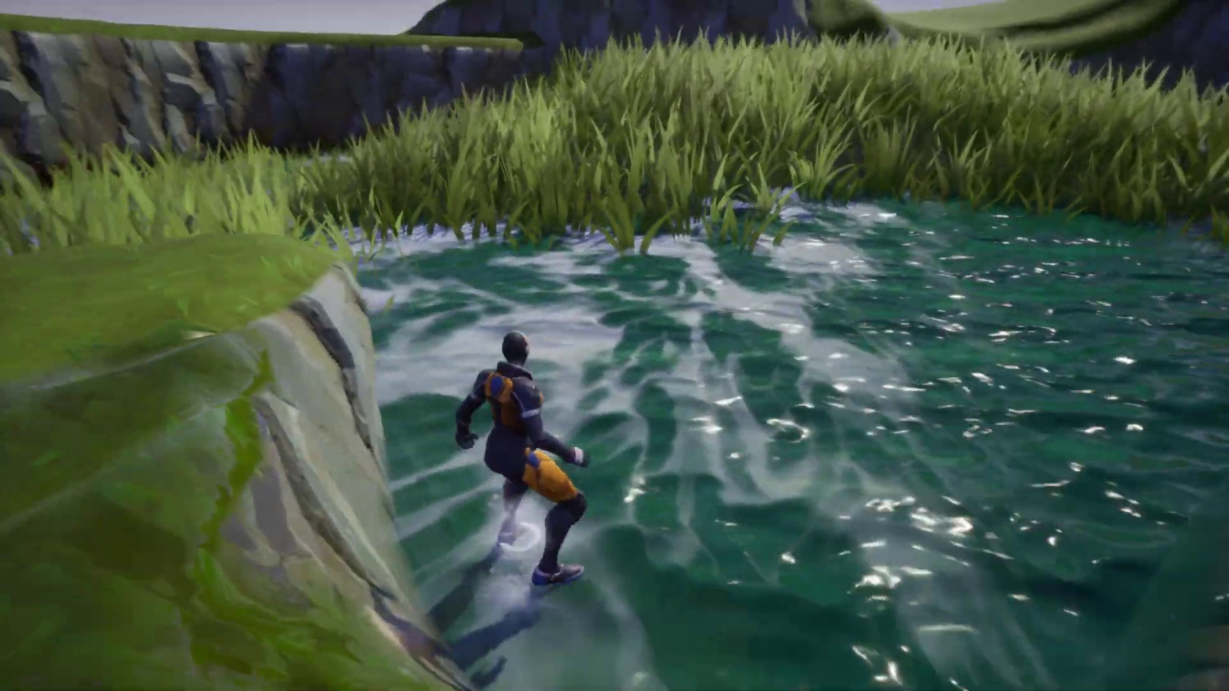